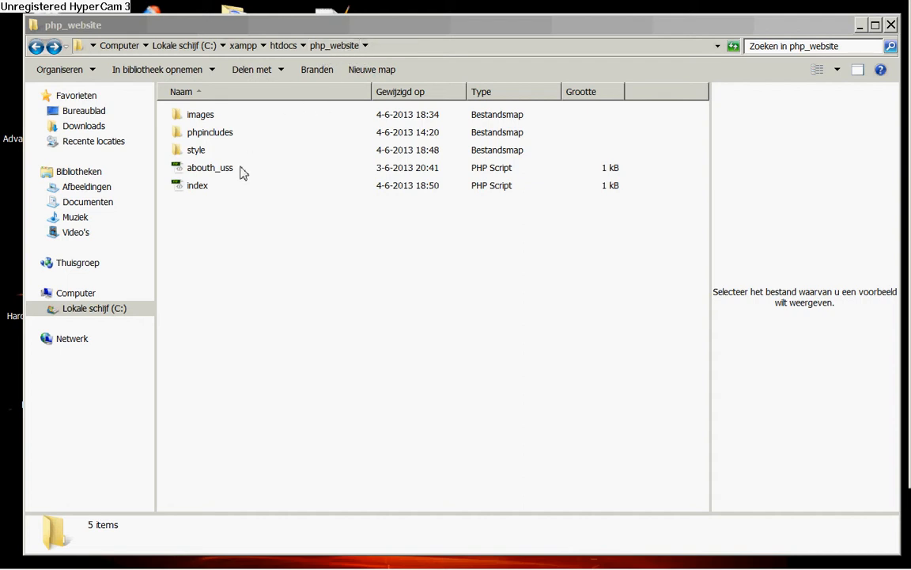
Step: Create a new folder named js inside php_website
{"action": "left_click", "coordinate": [373, 73]}
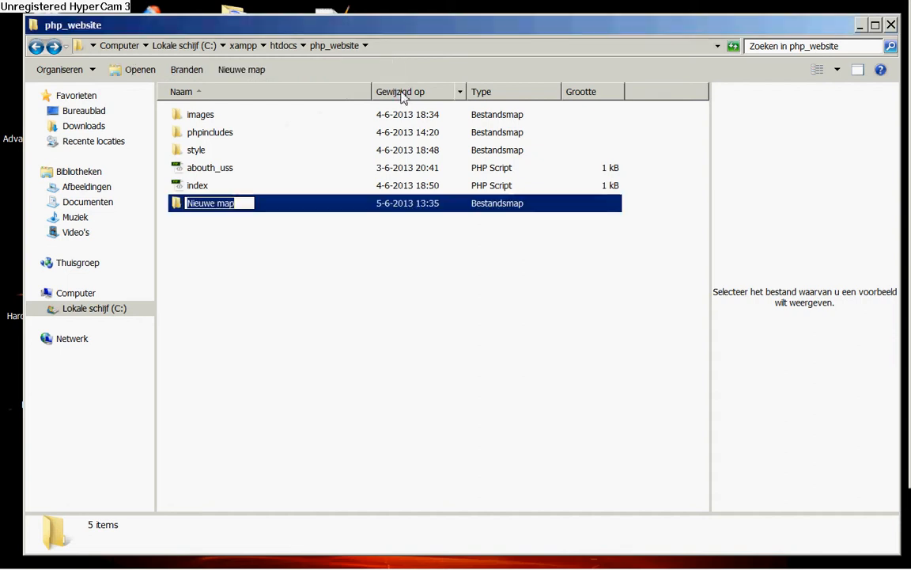
{"action": "type", "text": "js"}
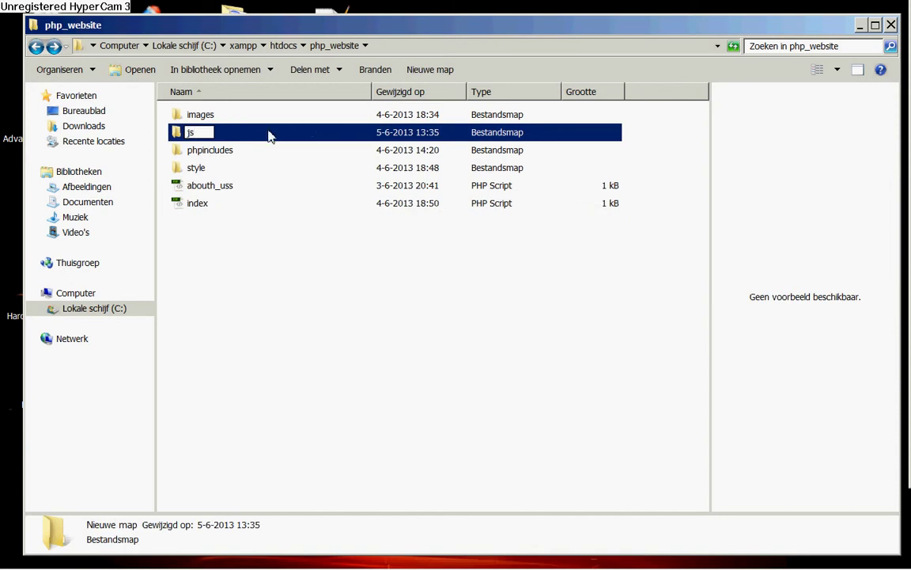
{"action": "left_click", "coordinate": [243, 267]}
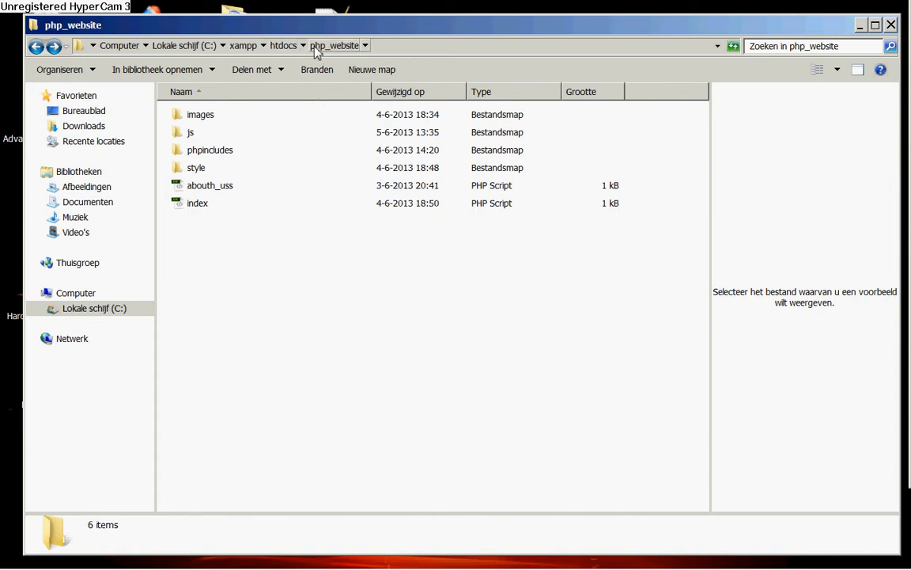
Step: Navigate from htdocs into imageslider, the Skitter slideshow download and its js folder
{"action": "left_click", "coordinate": [283, 45]}
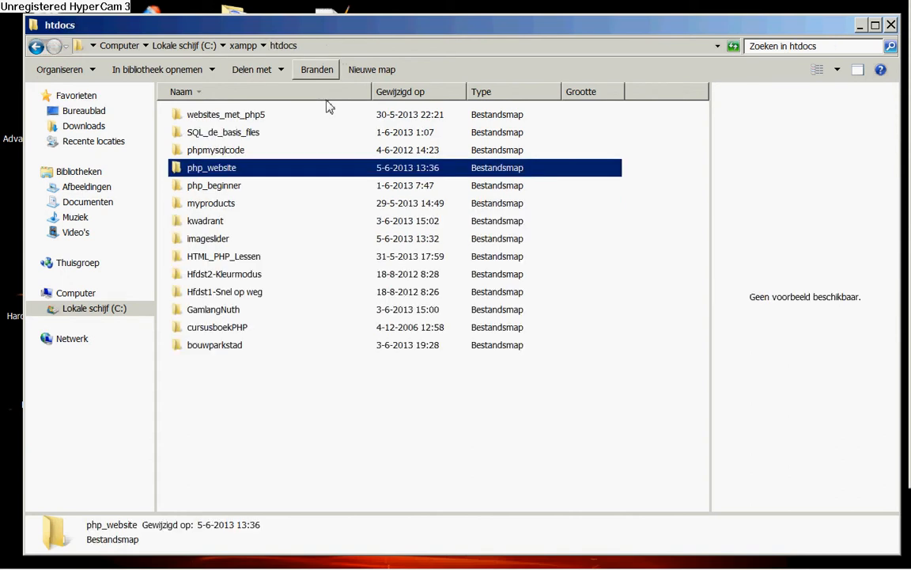
{"action": "left_click", "coordinate": [207, 238]}
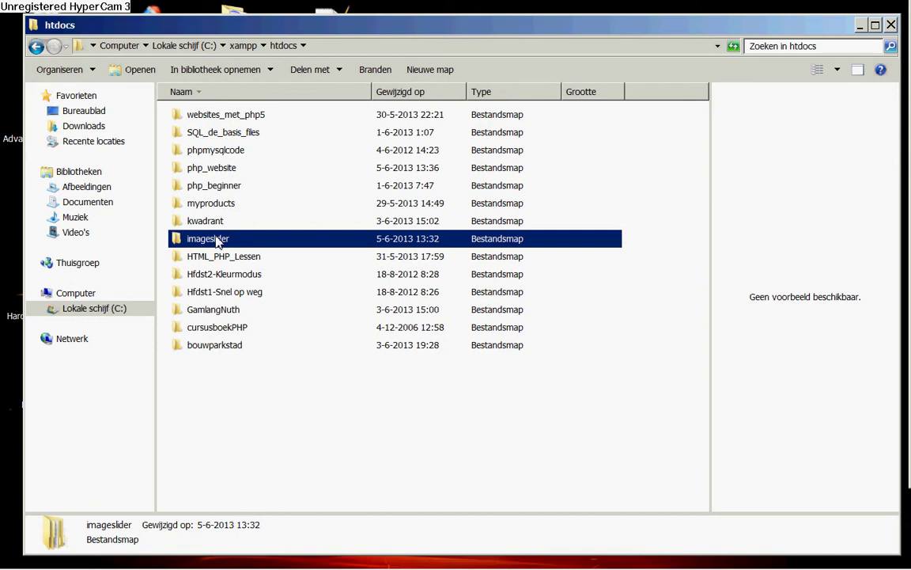
{"action": "double_click", "coordinate": [207, 238]}
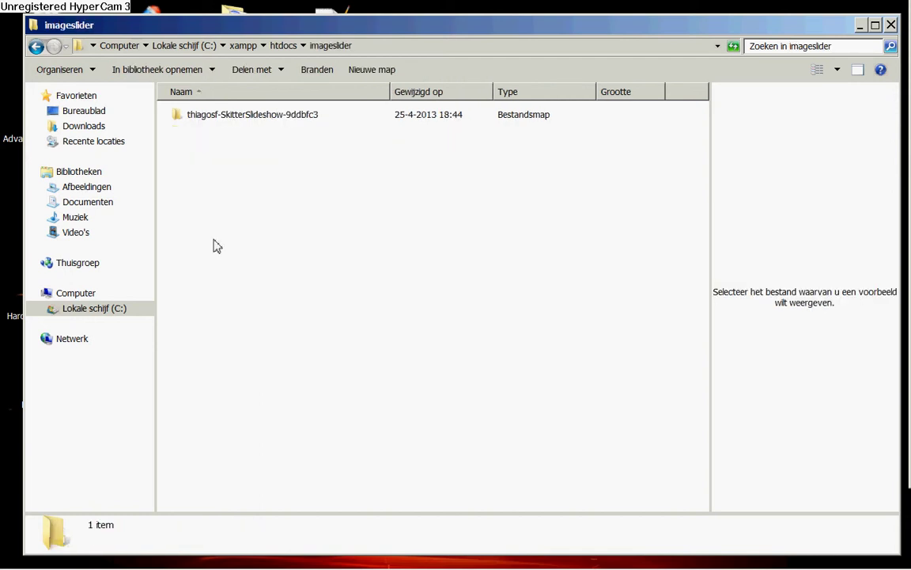
{"action": "left_click", "coordinate": [198, 114]}
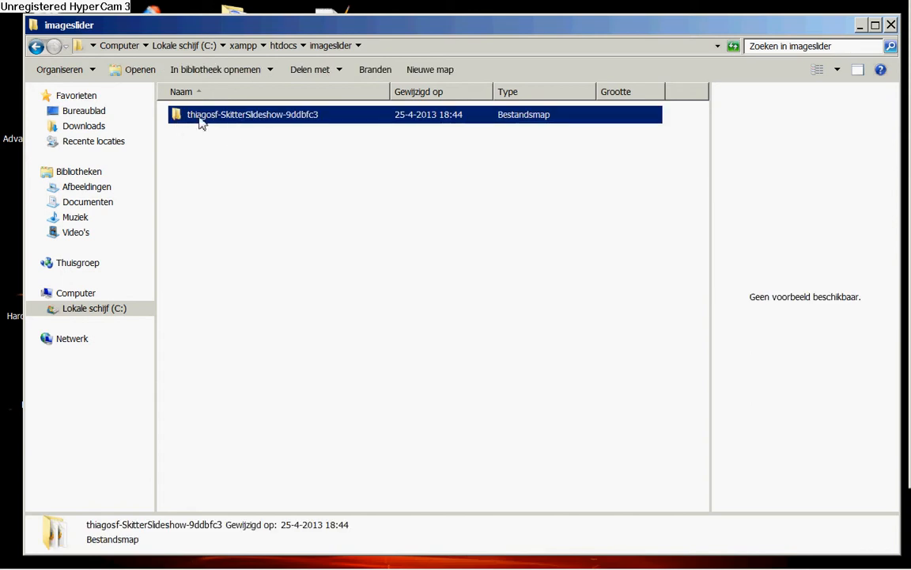
{"action": "double_click", "coordinate": [202, 119]}
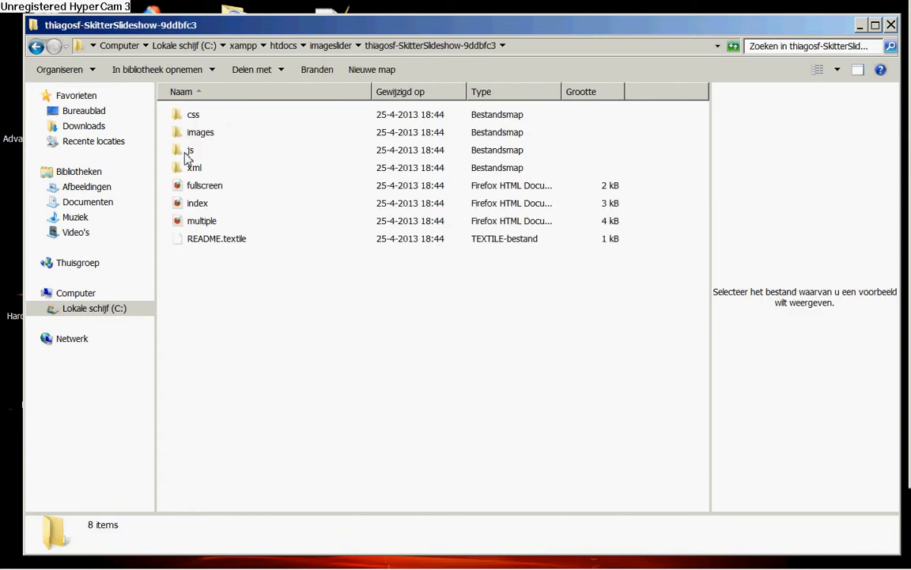
{"action": "left_click", "coordinate": [188, 151]}
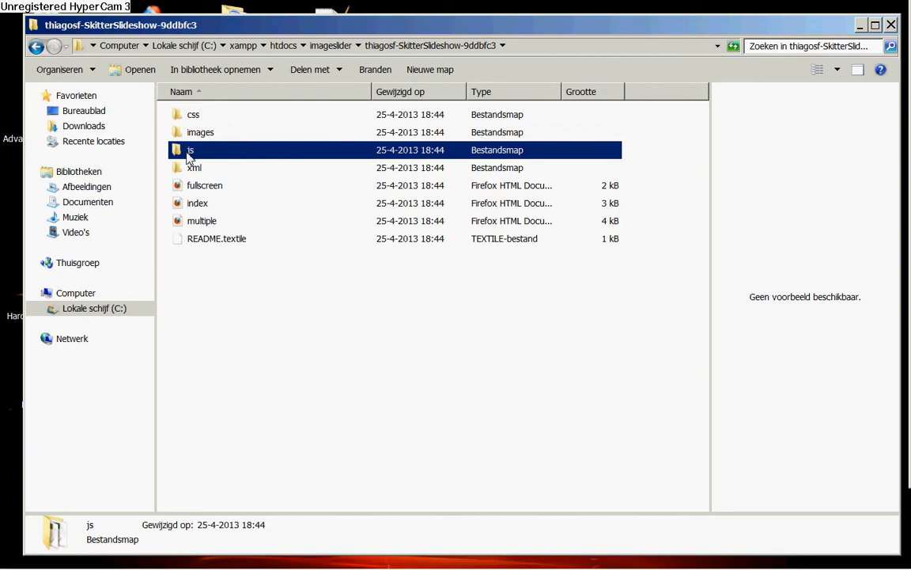
{"action": "double_click", "coordinate": [189, 151]}
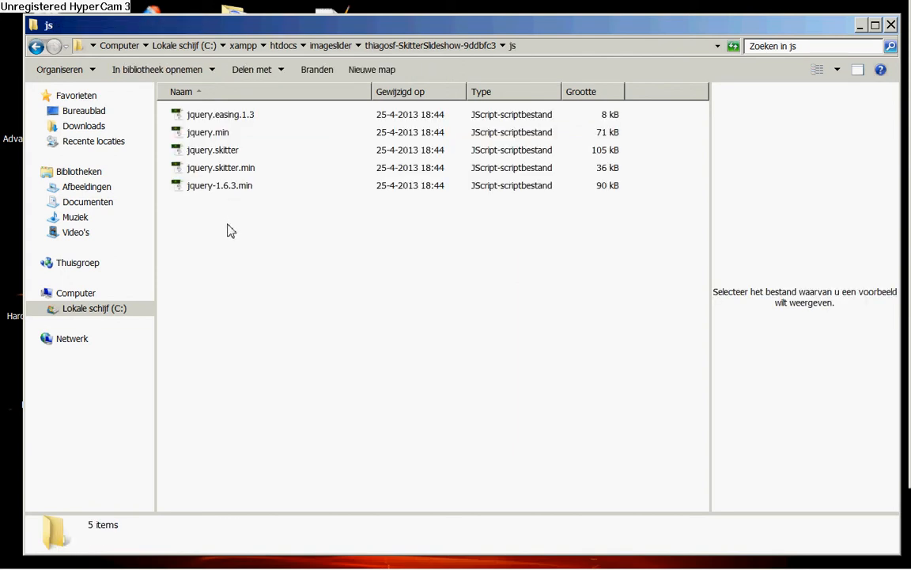
Step: Select all five jquery script files and copy them
{"action": "left_click_drag", "start_coordinate": [203, 220], "coordinate": [198, 119]}
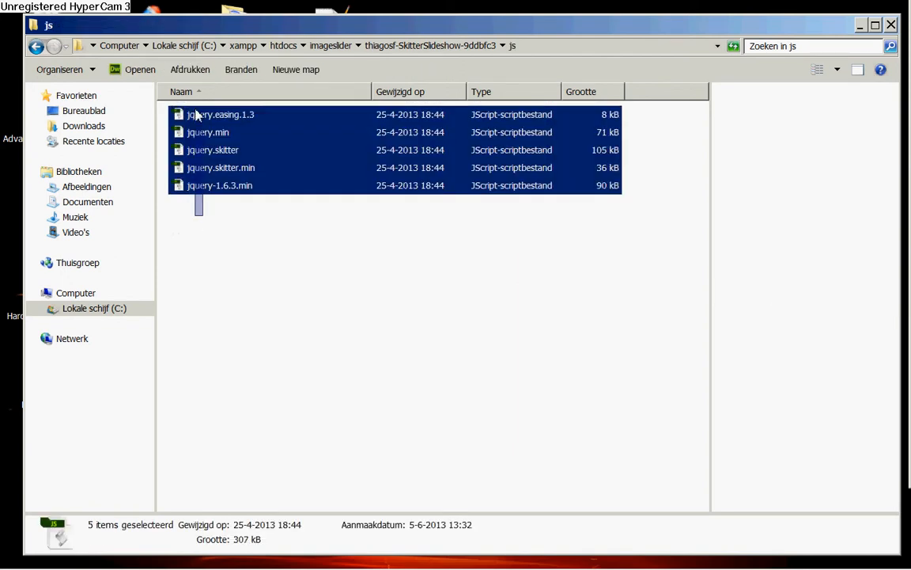
{"action": "right_click", "coordinate": [210, 139]}
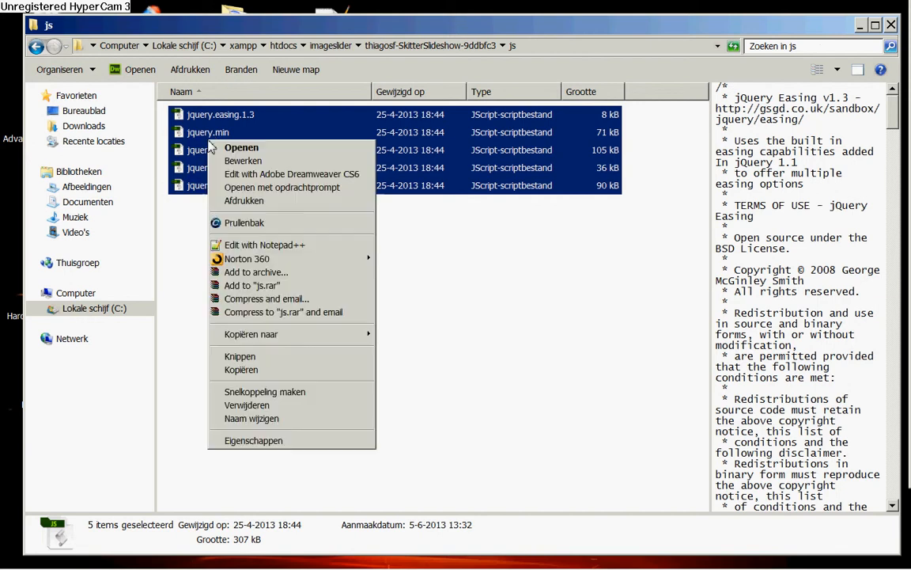
{"action": "left_click", "coordinate": [221, 340]}
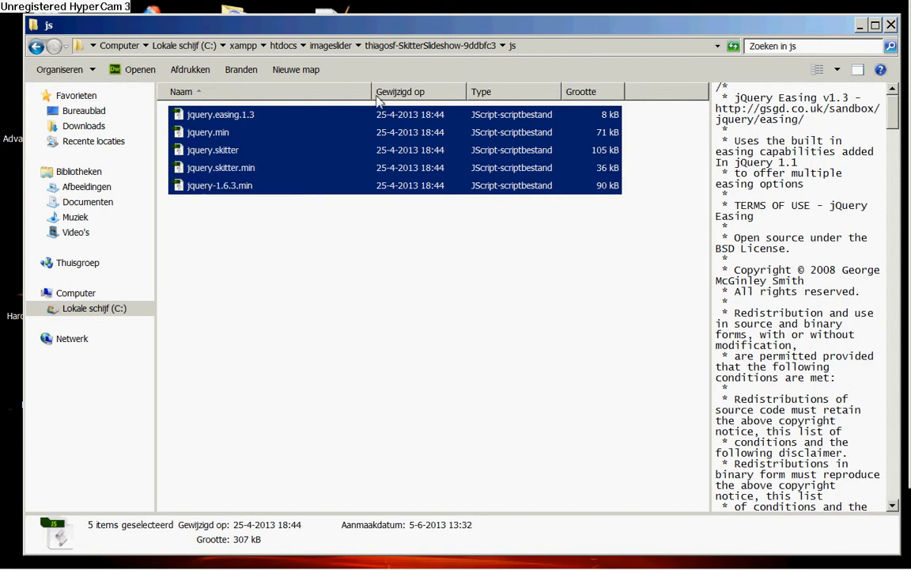
Step: Navigate back to htdocs and into php_website's empty js folder
{"action": "left_click", "coordinate": [35, 46]}
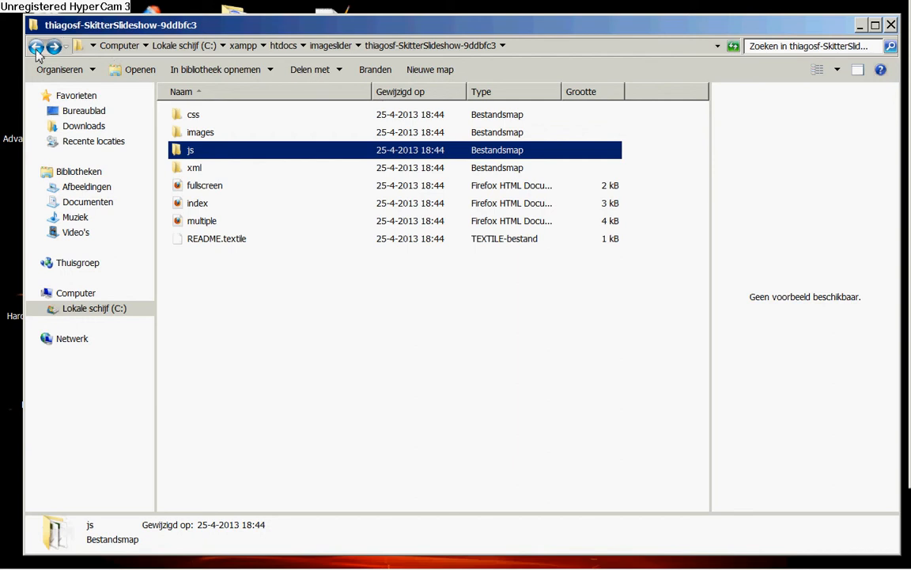
{"action": "left_click", "coordinate": [35, 46]}
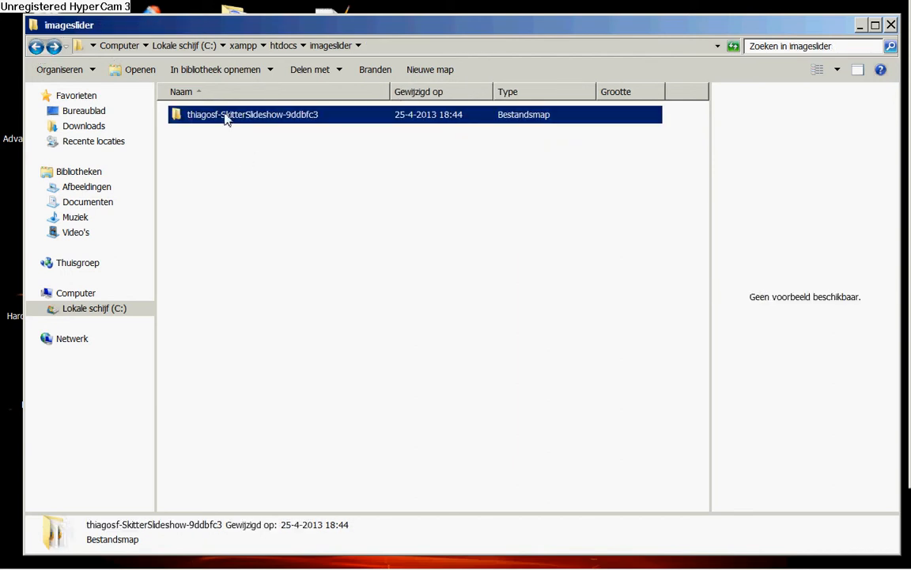
{"action": "left_click", "coordinate": [282, 45]}
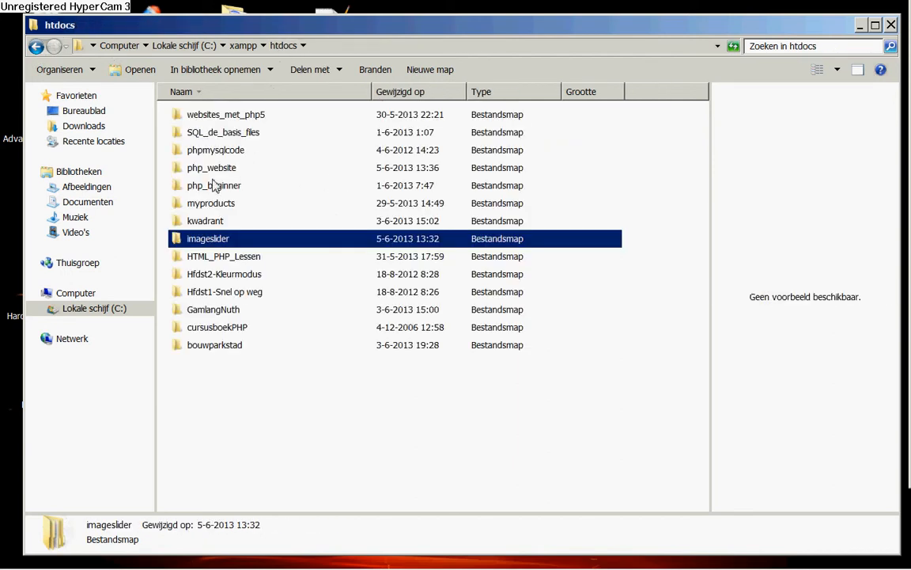
{"action": "left_click", "coordinate": [216, 169]}
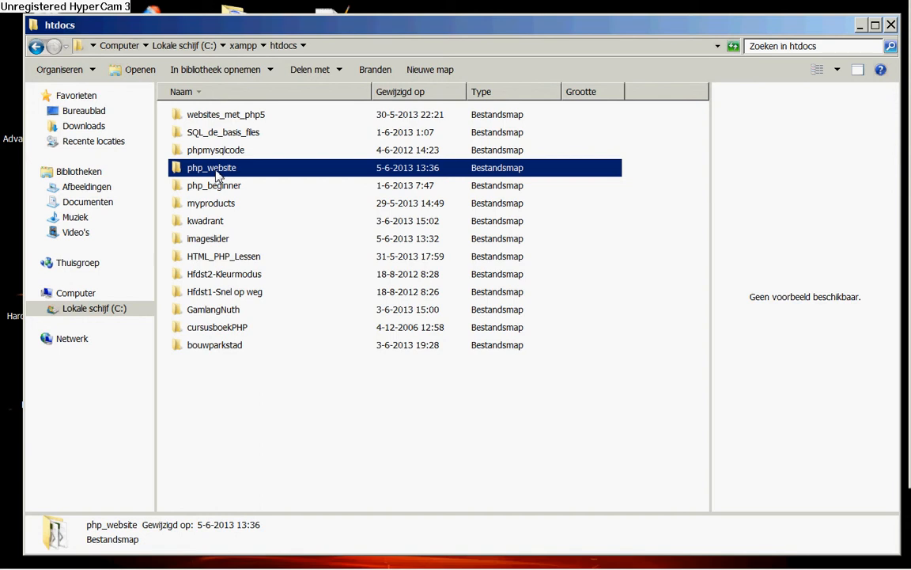
{"action": "double_click", "coordinate": [216, 169]}
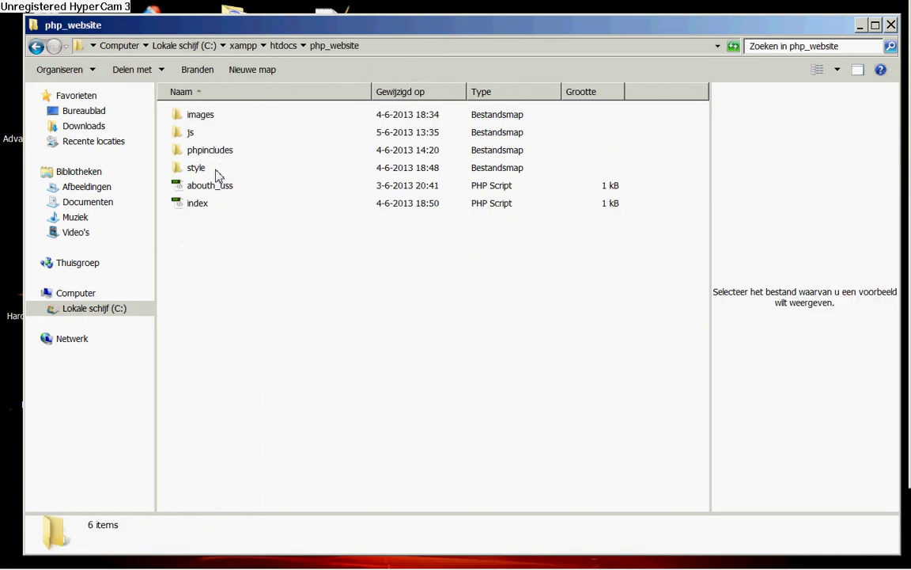
{"action": "left_click", "coordinate": [188, 132]}
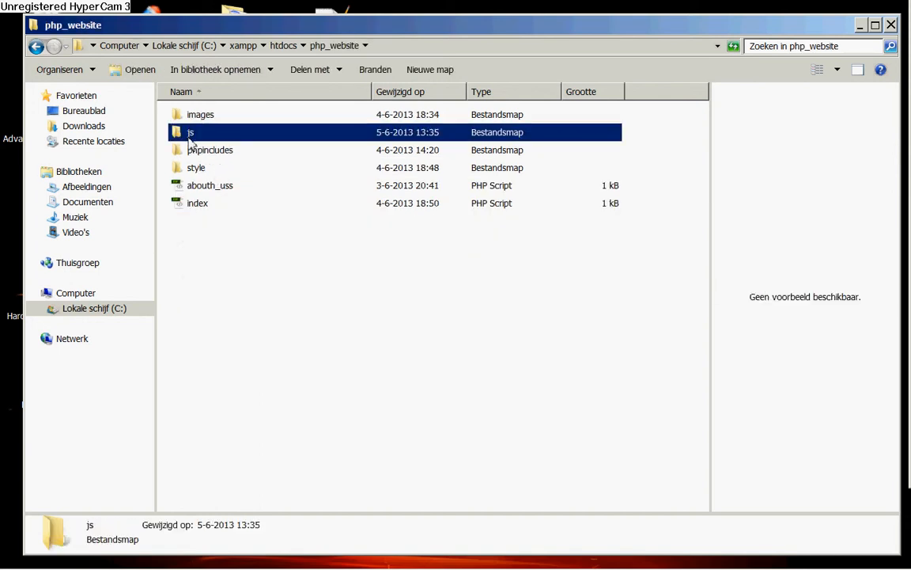
{"action": "double_click", "coordinate": [194, 132]}
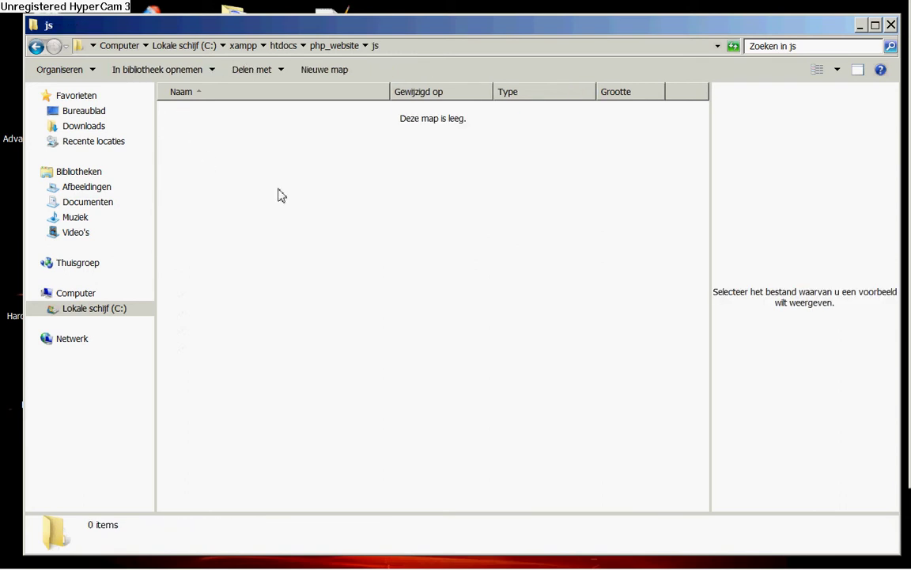
Step: Paste the five jquery files into js and return to php_website
{"action": "right_click", "coordinate": [217, 147]}
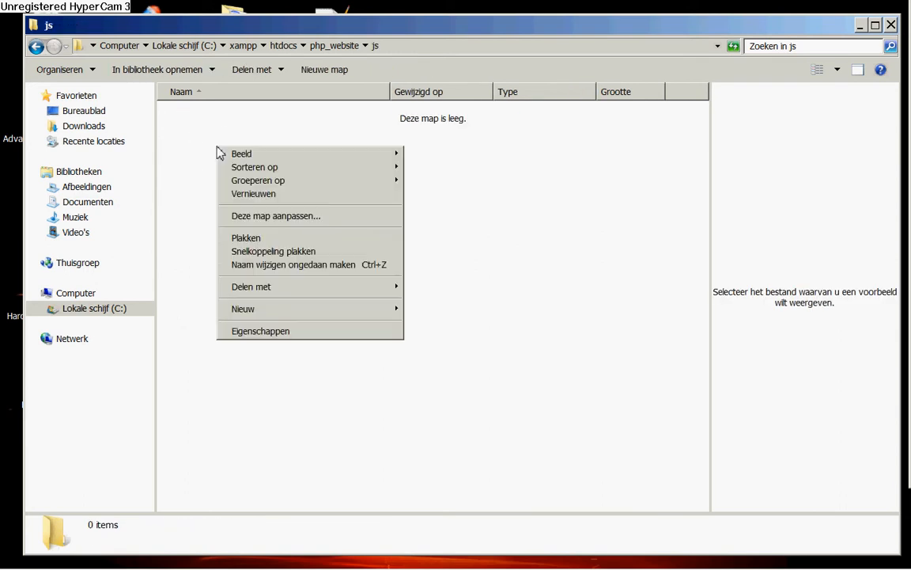
{"action": "left_click", "coordinate": [250, 241]}
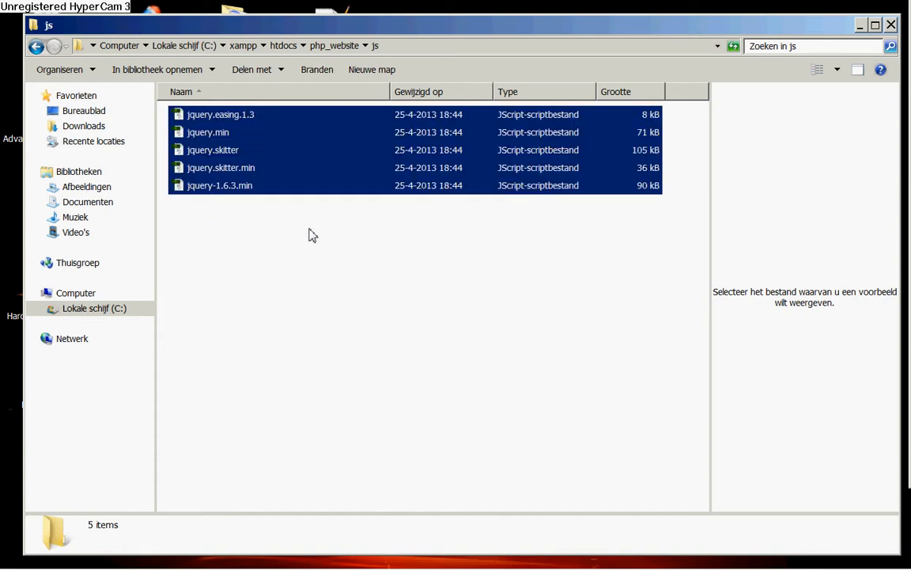
{"action": "left_click", "coordinate": [187, 274]}
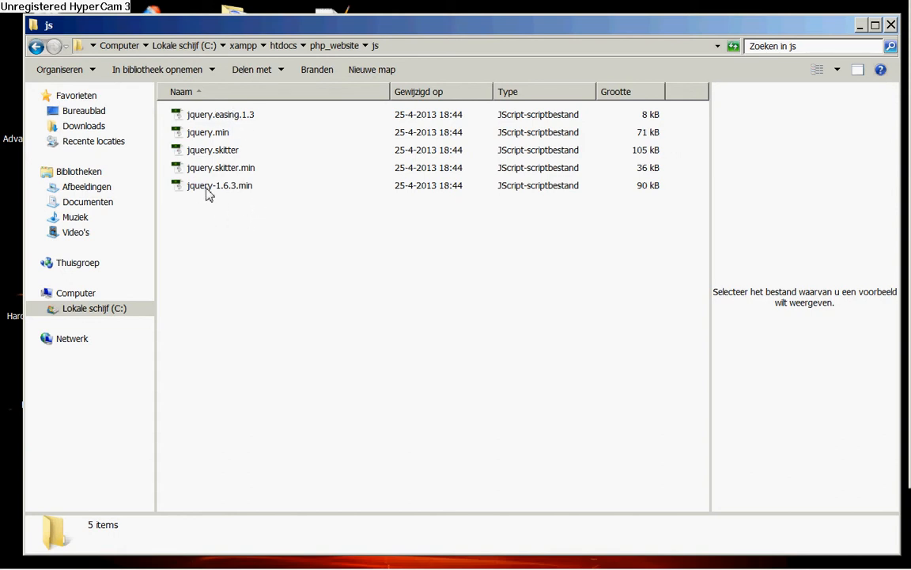
{"action": "left_click", "coordinate": [35, 46]}
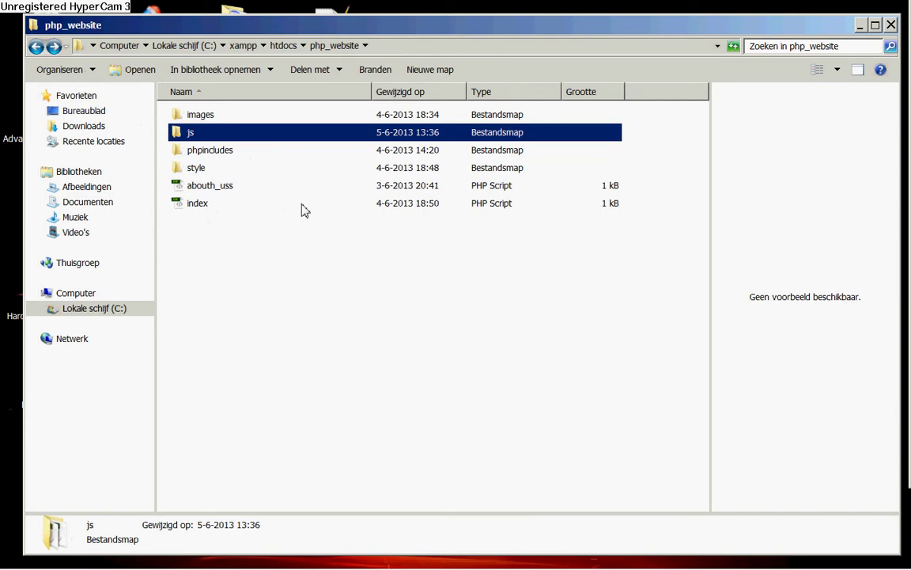
Step: Copy all seven items from the Skitter slideshow's images folder
{"action": "left_click", "coordinate": [283, 45]}
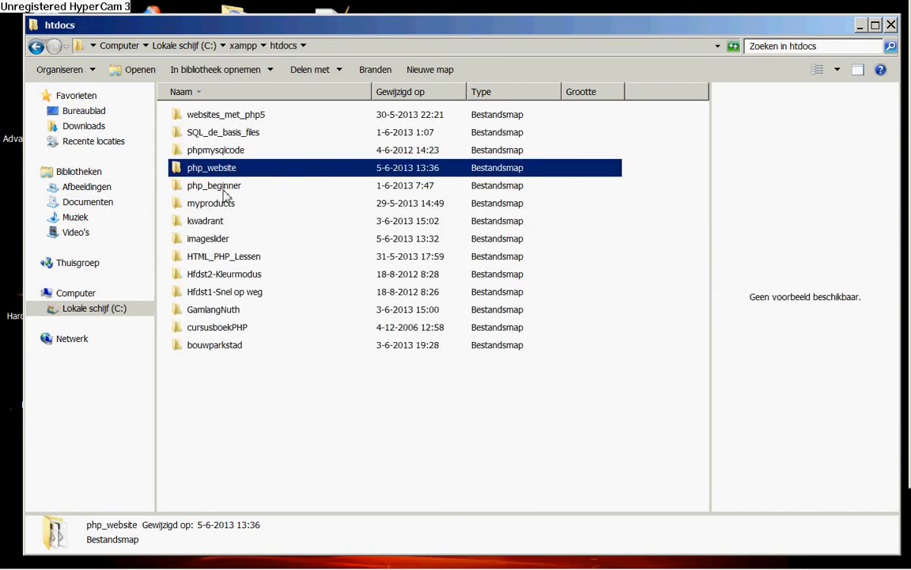
{"action": "left_click", "coordinate": [207, 238]}
{"action": "double_click", "coordinate": [208, 238]}
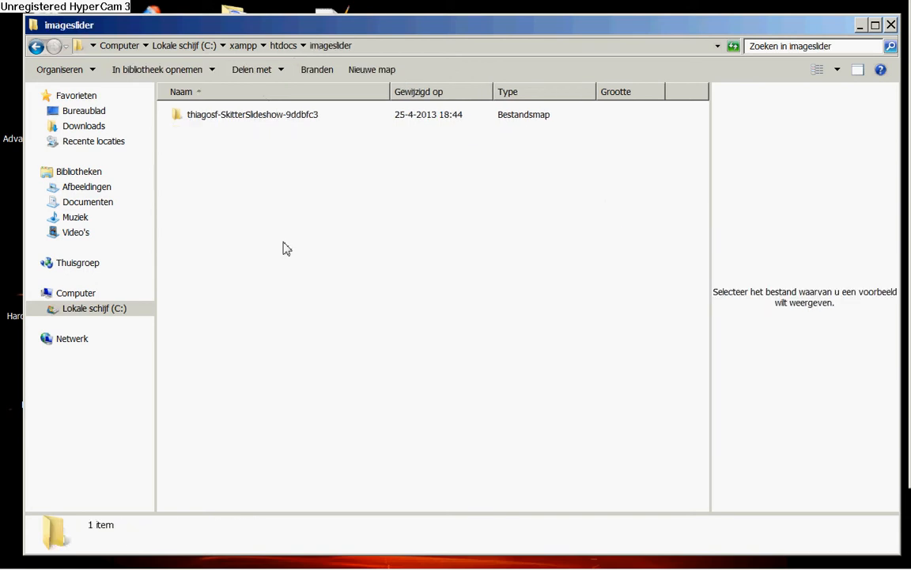
{"action": "double_click", "coordinate": [272, 114]}
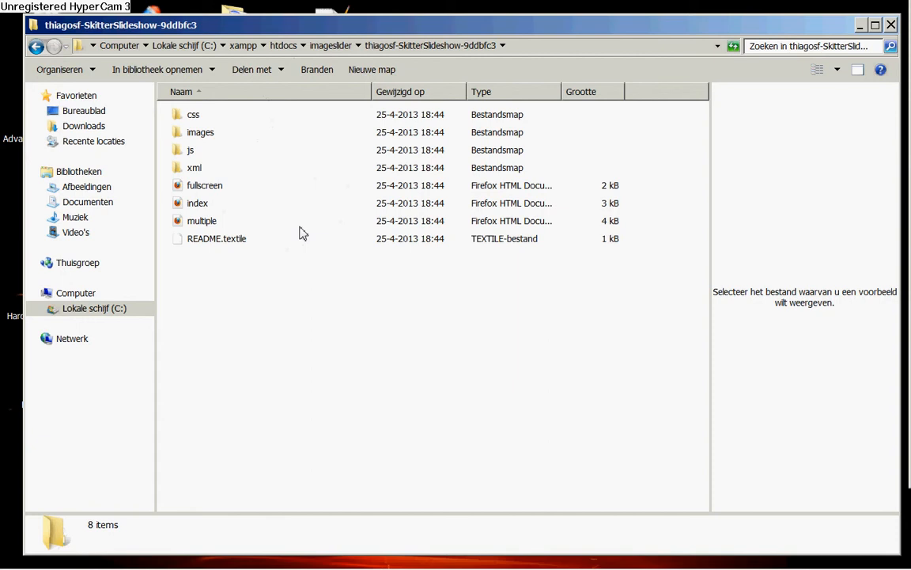
{"action": "double_click", "coordinate": [200, 132]}
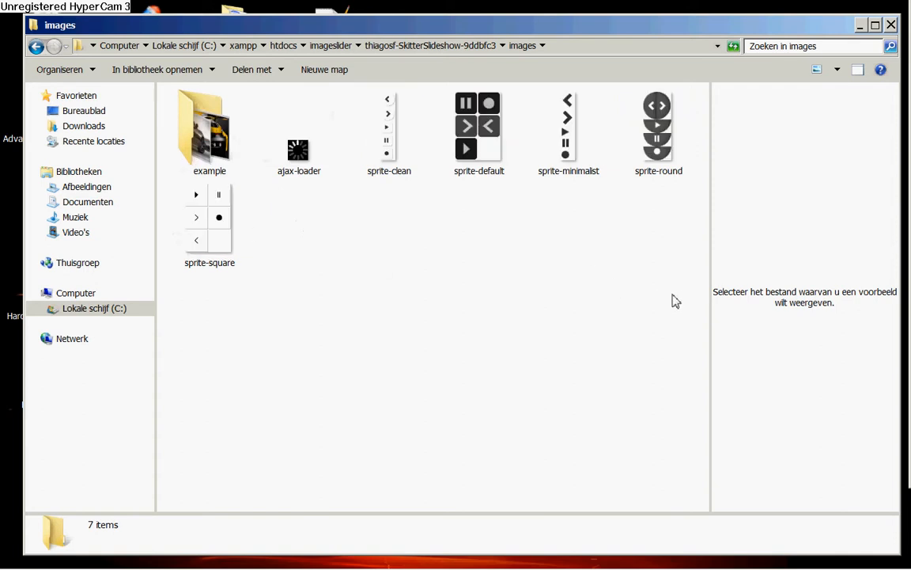
{"action": "mouse_move", "coordinate": [680, 293]}
{"action": "left_mouse_down"}
{"action": "mouse_move", "coordinate": [266, 219]}
{"action": "mouse_move", "coordinate": [174, 95]}
{"action": "left_mouse_up"}
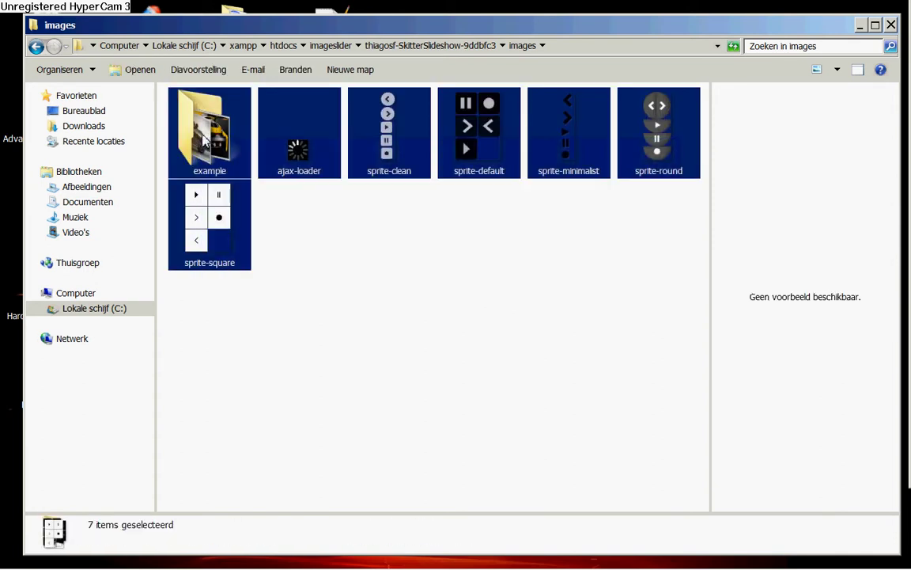
{"action": "right_click", "coordinate": [239, 151]}
{"action": "left_click", "coordinate": [280, 326]}
Step: Paste the slider images into php_website's images folder
{"action": "left_click", "coordinate": [283, 45]}
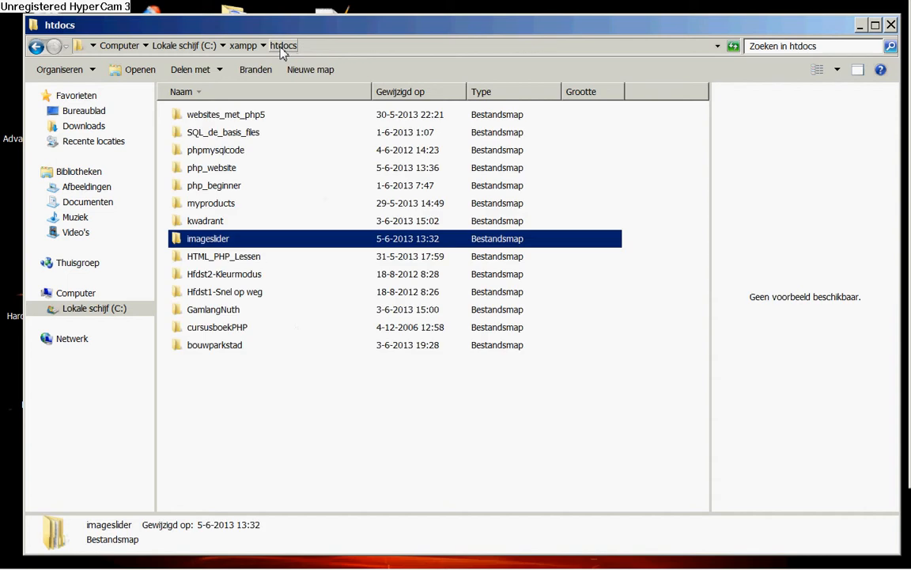
{"action": "double_click", "coordinate": [225, 169]}
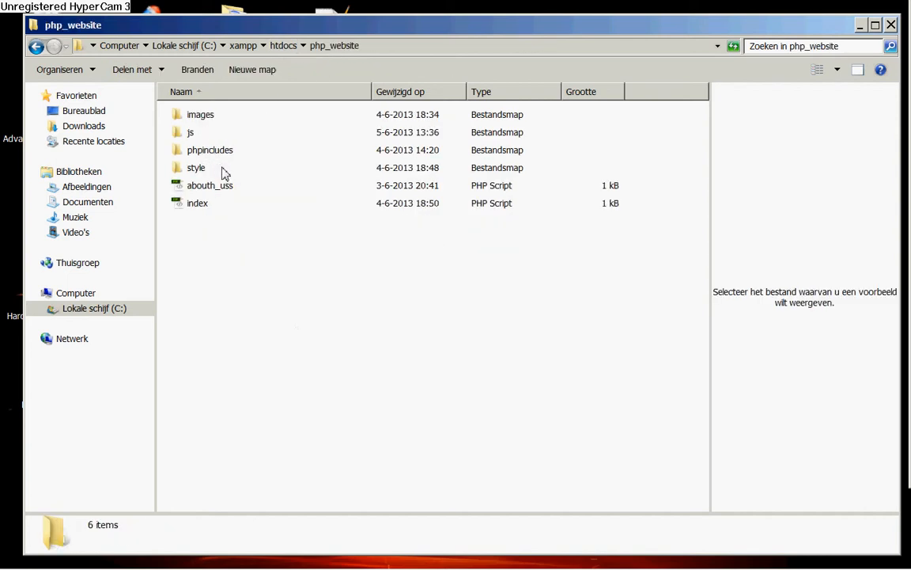
{"action": "double_click", "coordinate": [201, 114]}
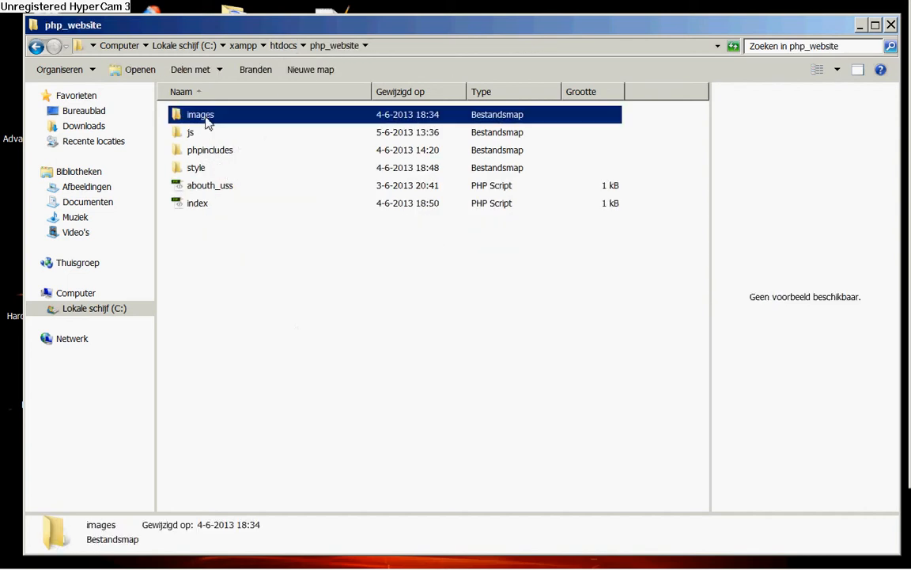
{"action": "right_click", "coordinate": [310, 261]}
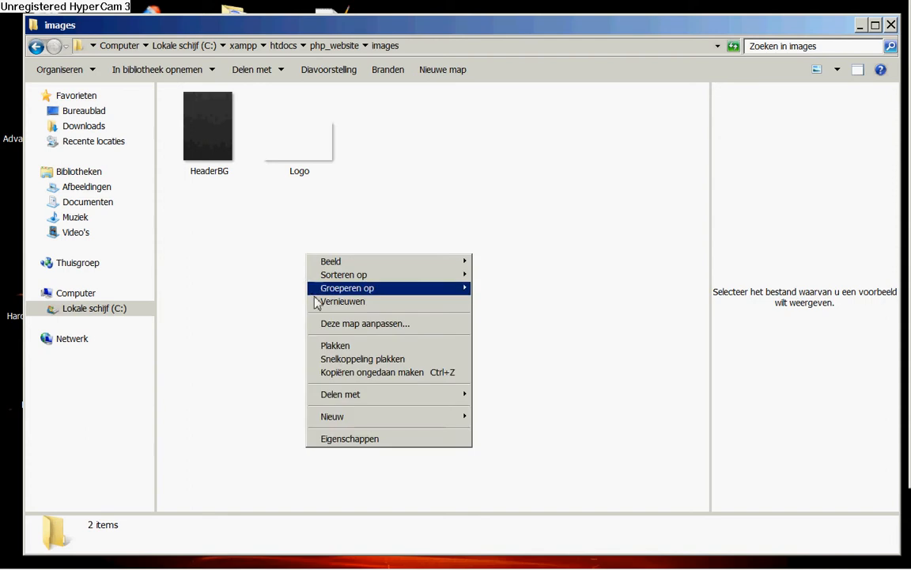
{"action": "left_click", "coordinate": [307, 315]}
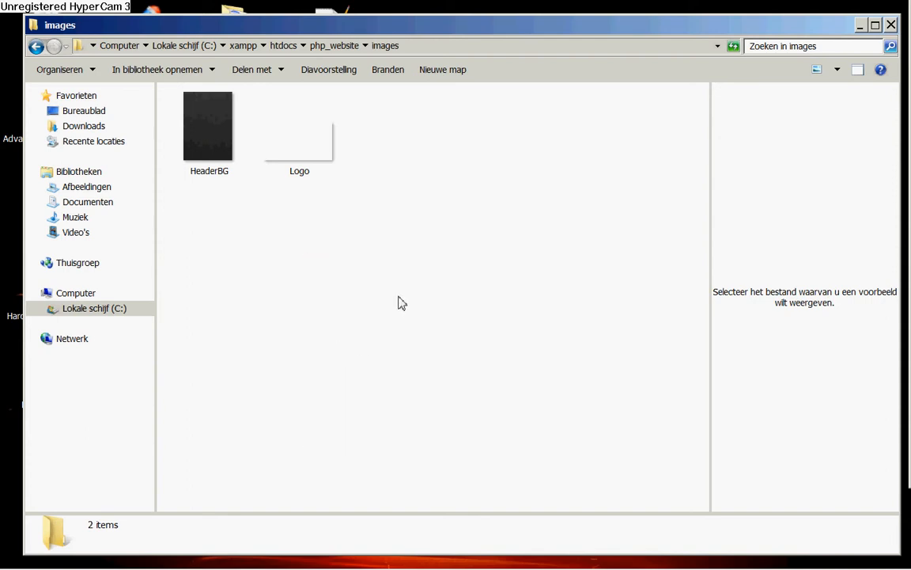
{"action": "left_click", "coordinate": [295, 322]}
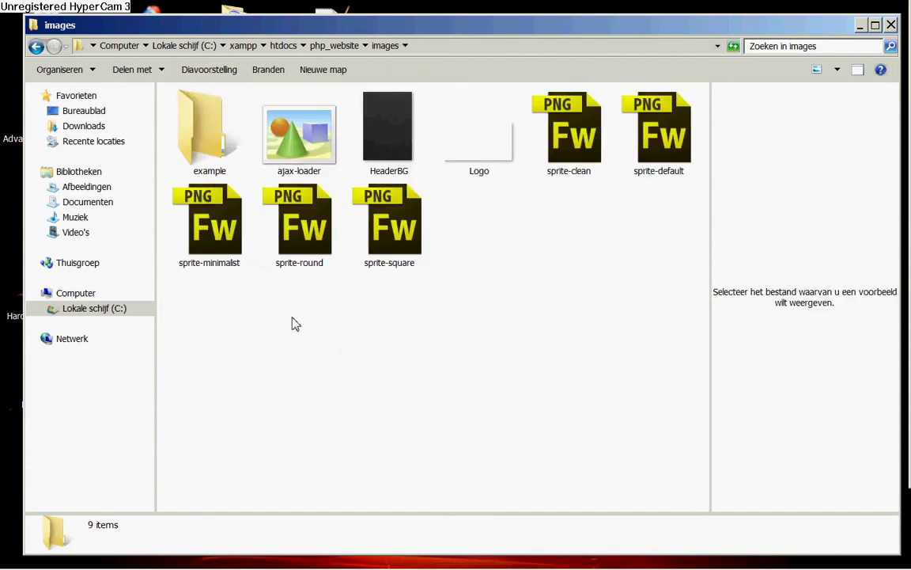
Step: Preview car photo 001 in the example folder and return to images
{"action": "double_click", "coordinate": [204, 147]}
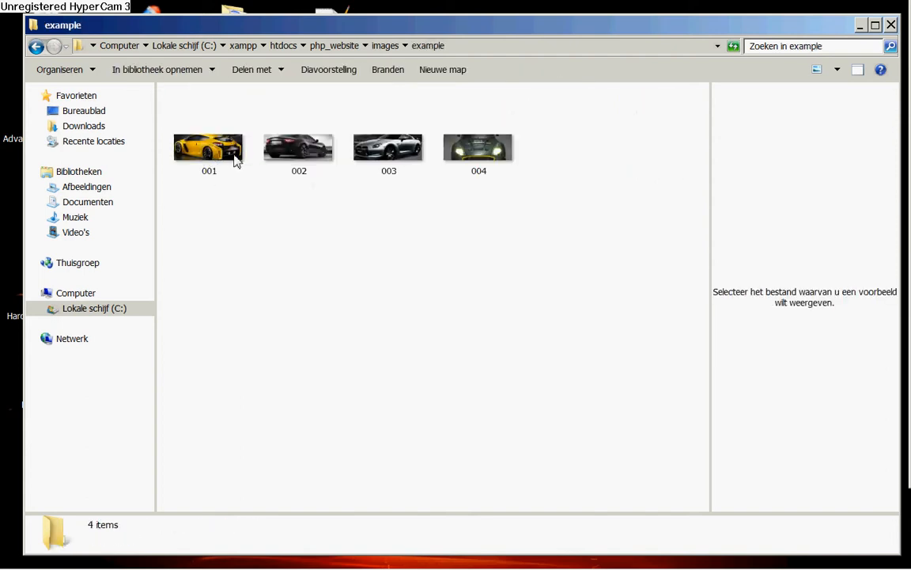
{"action": "left_click", "coordinate": [236, 160]}
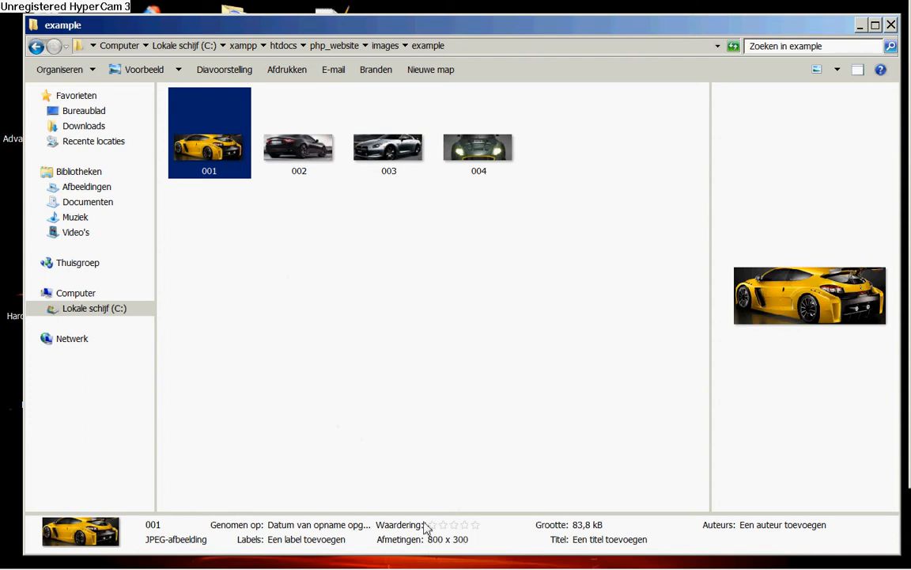
{"action": "left_click", "coordinate": [37, 46]}
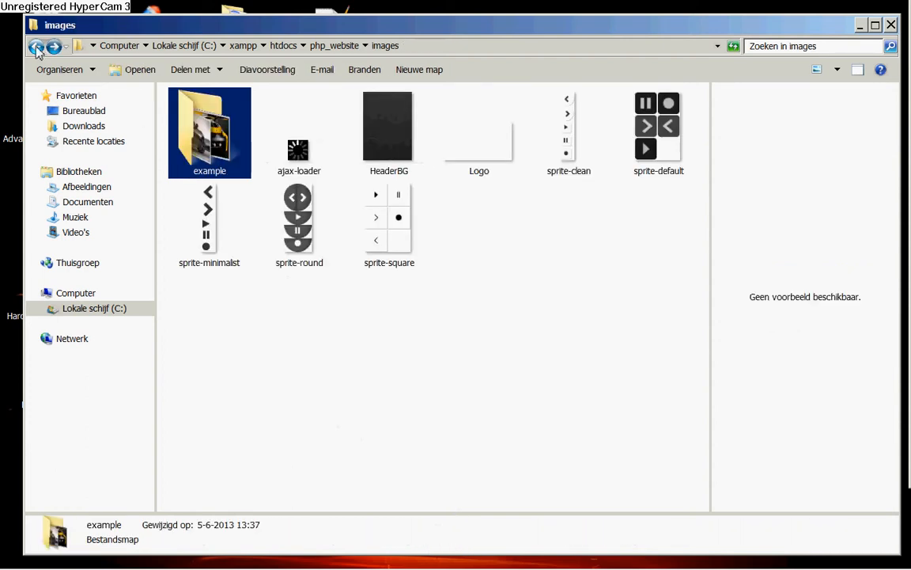
Step: Navigate from htdocs into the Skitter slideshow's css folder
{"action": "left_click", "coordinate": [283, 45]}
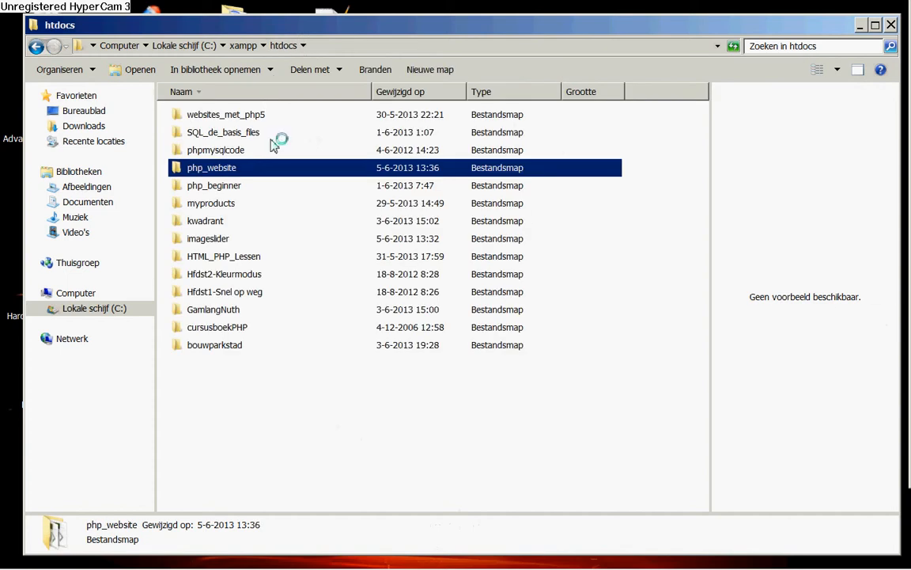
{"action": "double_click", "coordinate": [208, 238]}
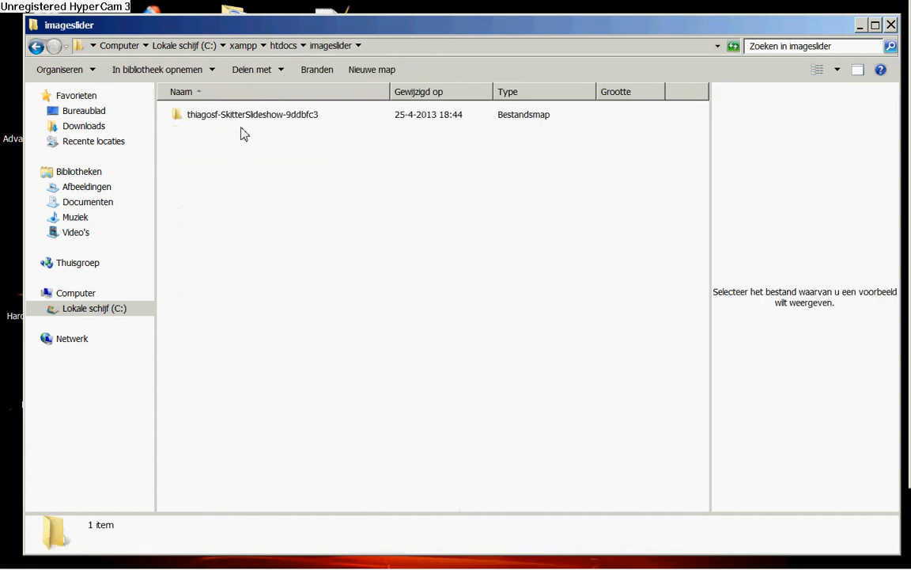
{"action": "double_click", "coordinate": [241, 114]}
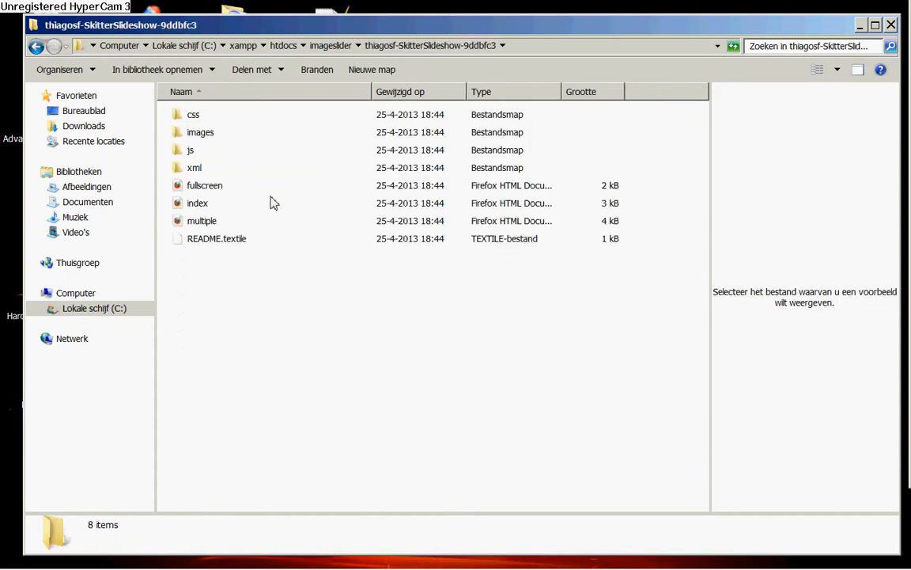
{"action": "double_click", "coordinate": [193, 114]}
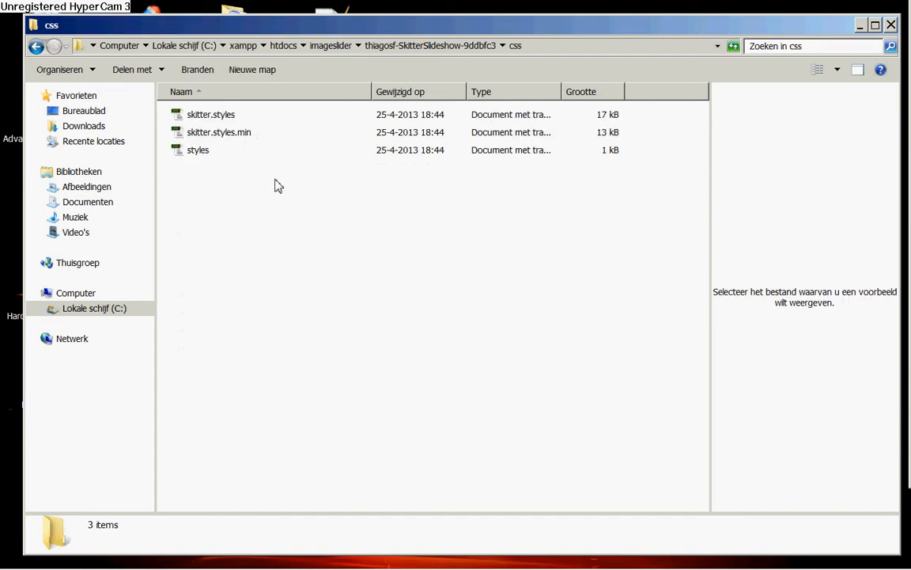
Step: Select all three stylesheet files and copy them
{"action": "left_click_drag", "start_coordinate": [193, 174], "coordinate": [189, 119]}
{"action": "right_click", "coordinate": [212, 134]}
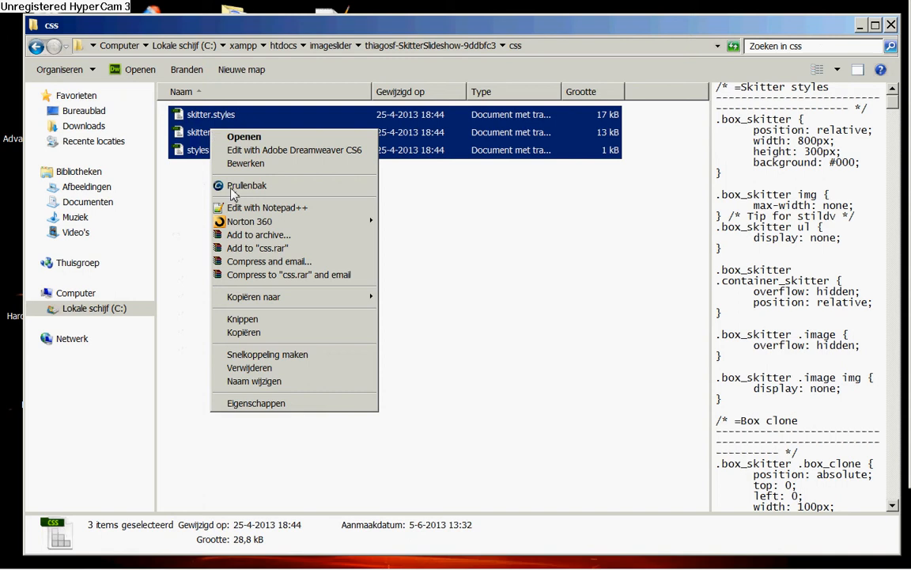
{"action": "left_click", "coordinate": [230, 307]}
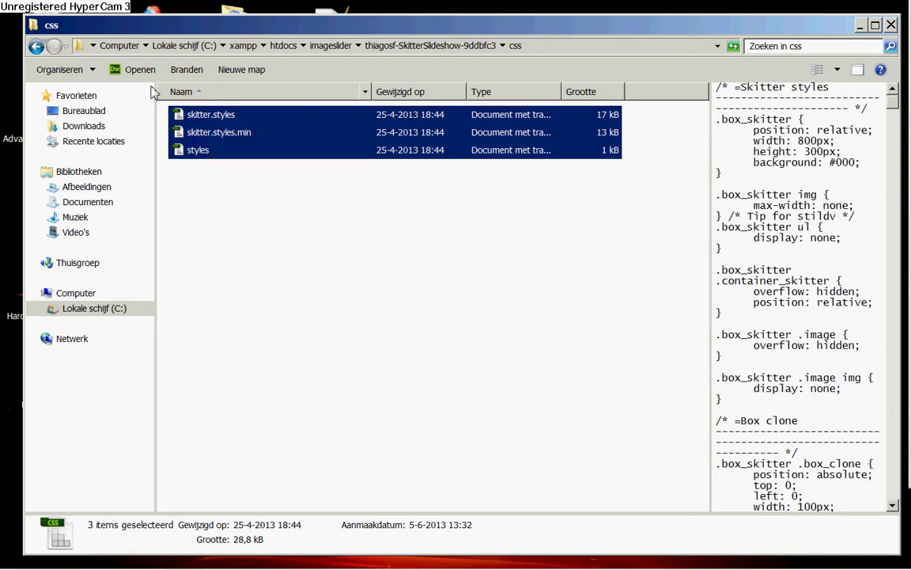
Step: Navigate via htdocs into php_website's style folder after a detour through imageslider
{"action": "left_click", "coordinate": [36, 47]}
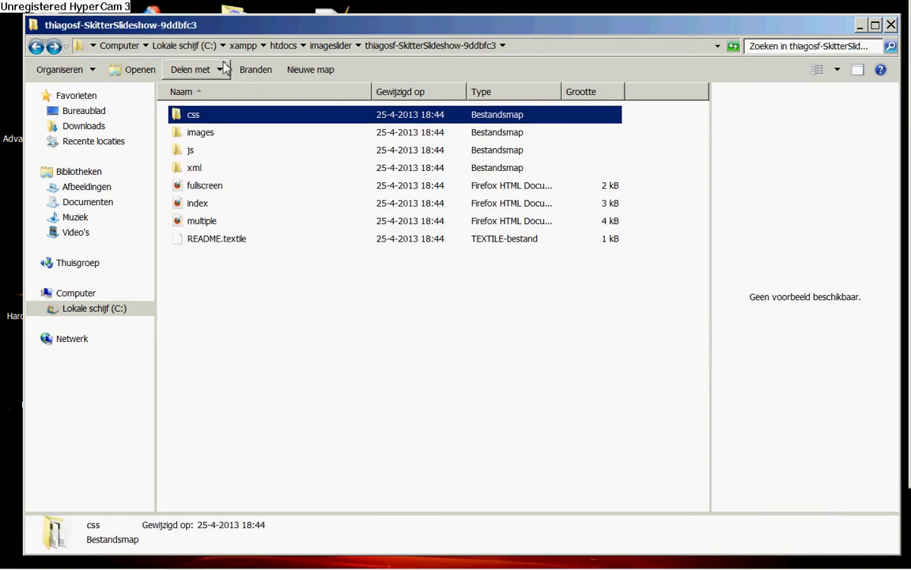
{"action": "left_click", "coordinate": [284, 45]}
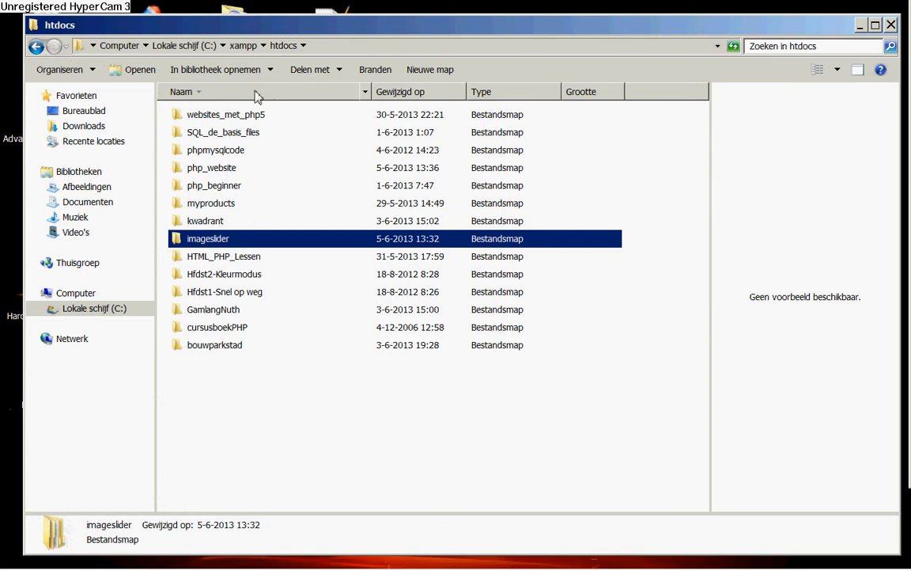
{"action": "double_click", "coordinate": [219, 241]}
{"action": "double_click", "coordinate": [210, 125]}
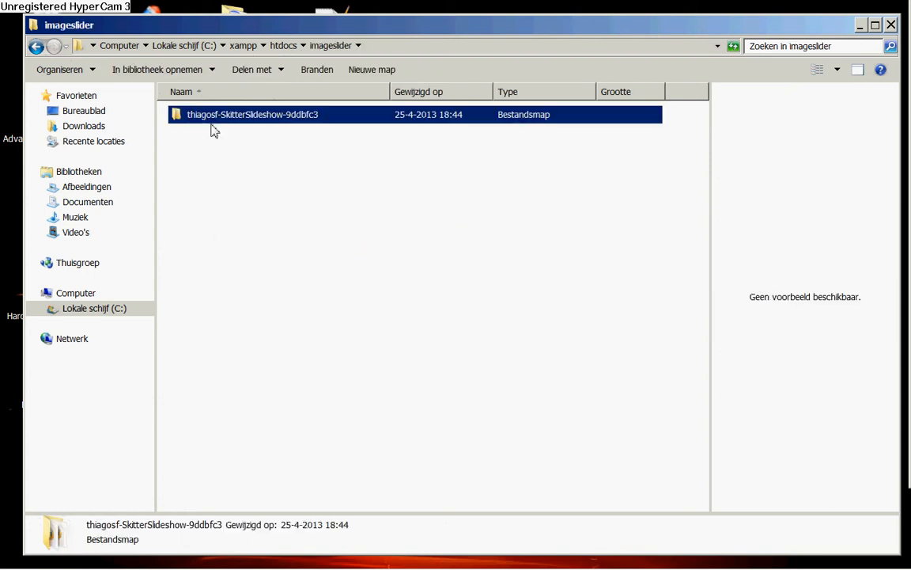
{"action": "left_click", "coordinate": [36, 46]}
{"action": "left_click", "coordinate": [283, 45]}
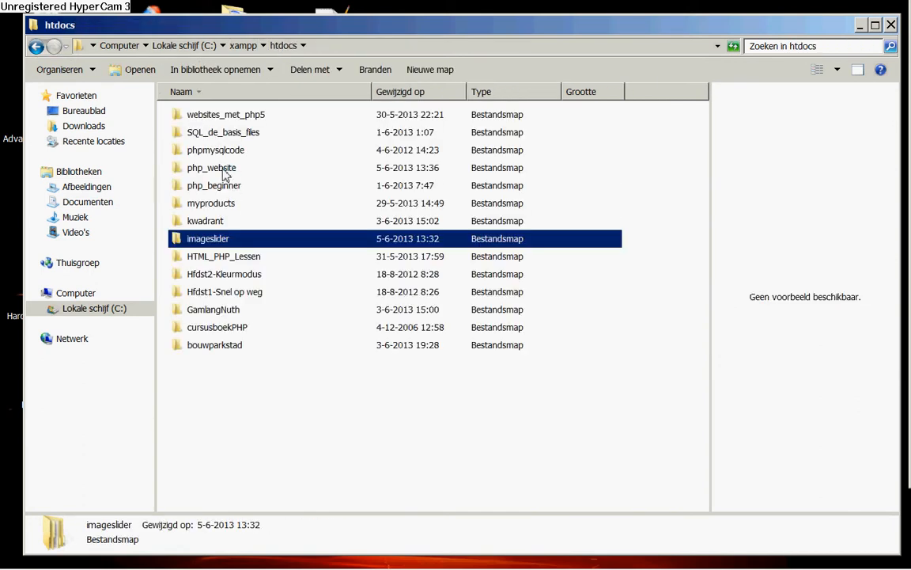
{"action": "double_click", "coordinate": [211, 167]}
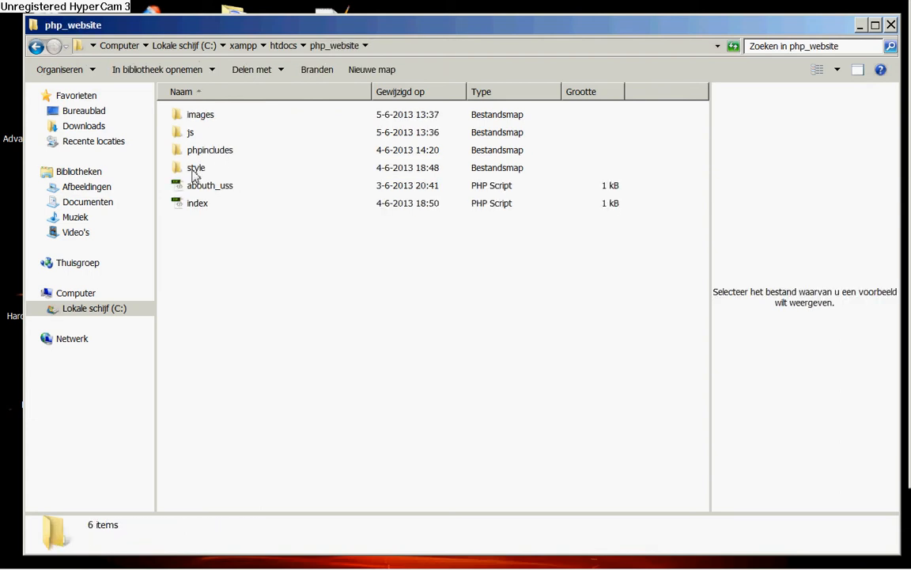
{"action": "double_click", "coordinate": [195, 168]}
Step: Paste the three Skitter CSS files into style alongside main
{"action": "right_click", "coordinate": [212, 187]}
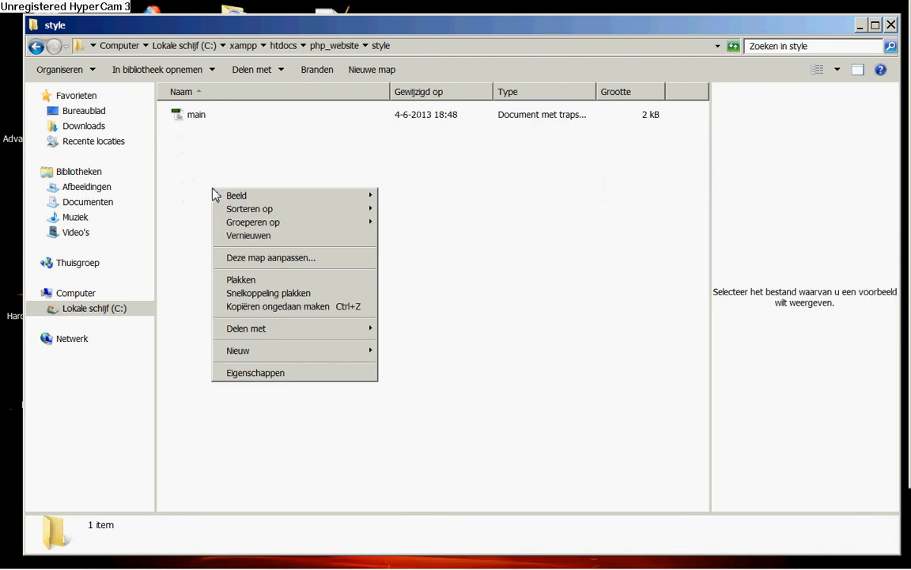
{"action": "left_click", "coordinate": [242, 279]}
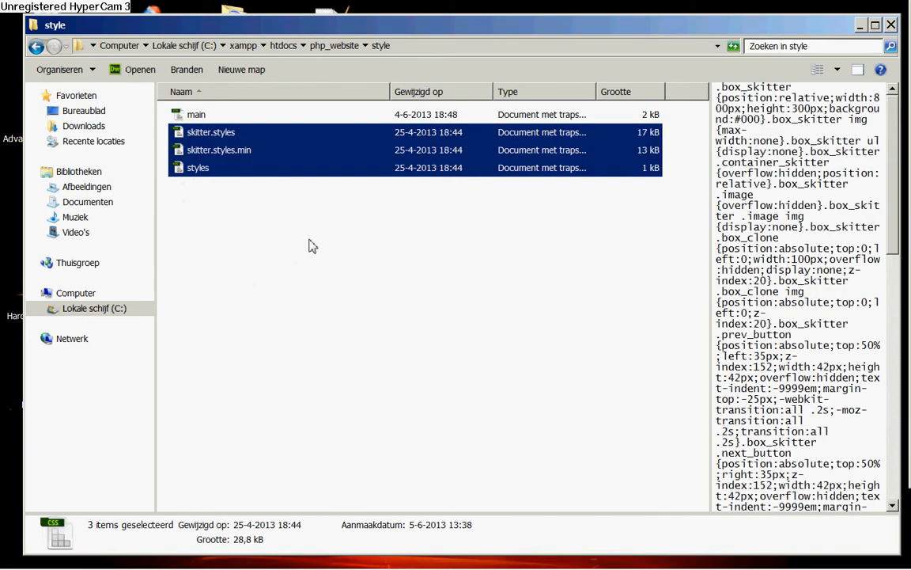
{"action": "left_click", "coordinate": [200, 217]}
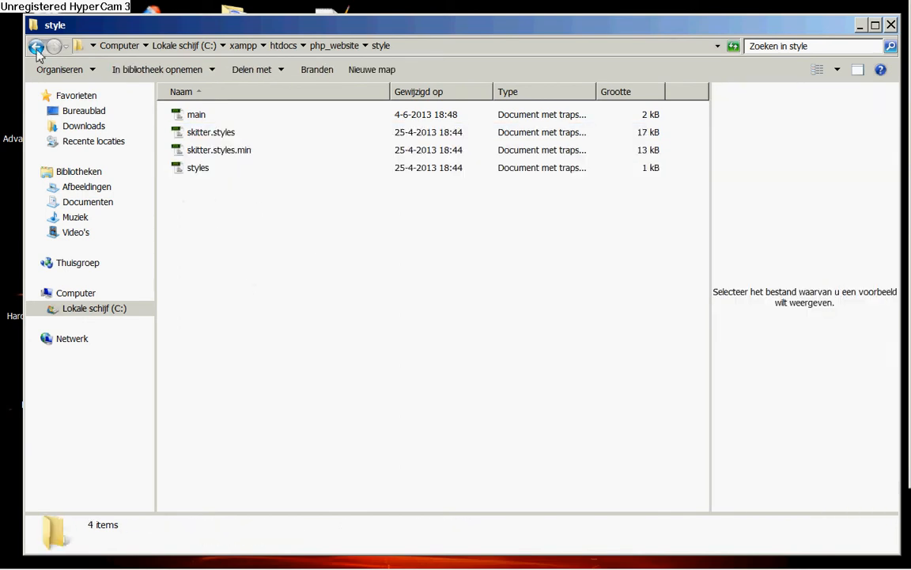
{"action": "left_click", "coordinate": [283, 45]}
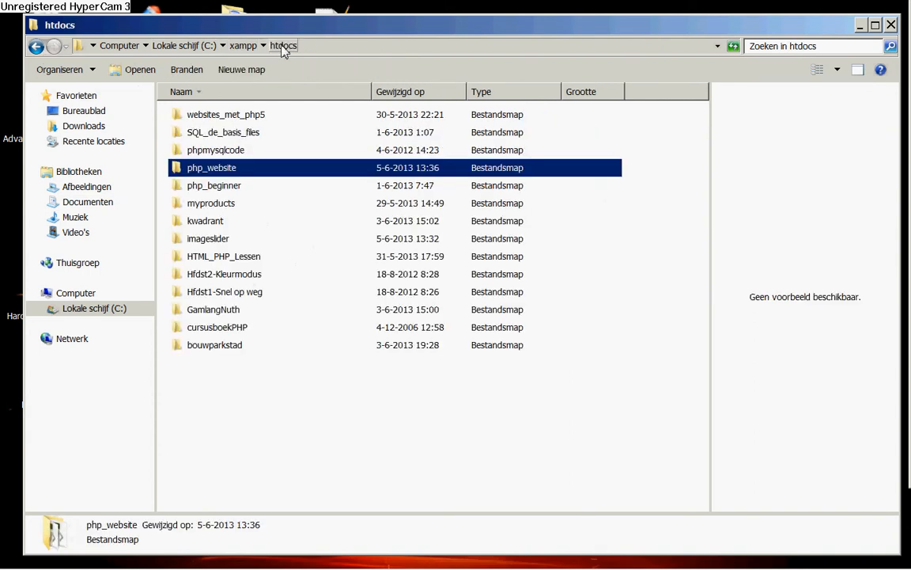
{"action": "double_click", "coordinate": [208, 238]}
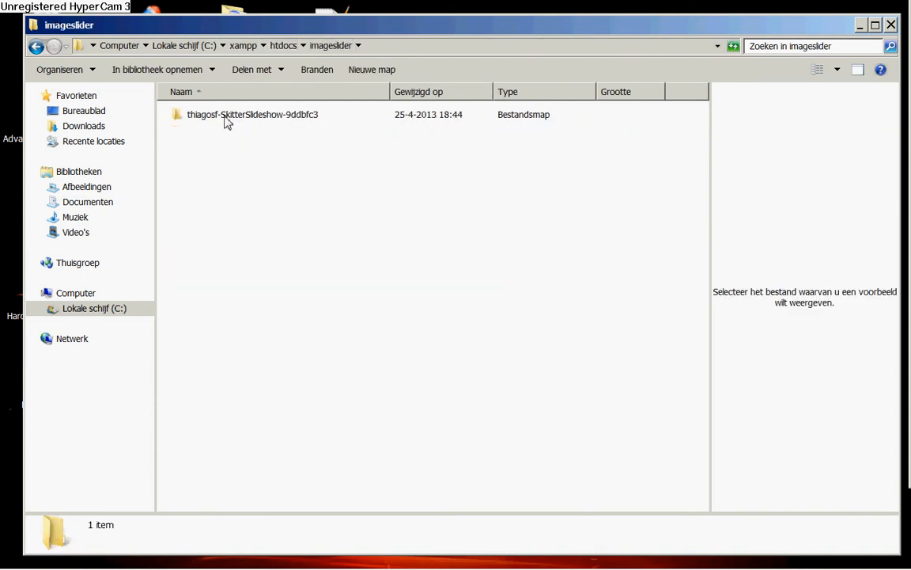
{"action": "double_click", "coordinate": [227, 118]}
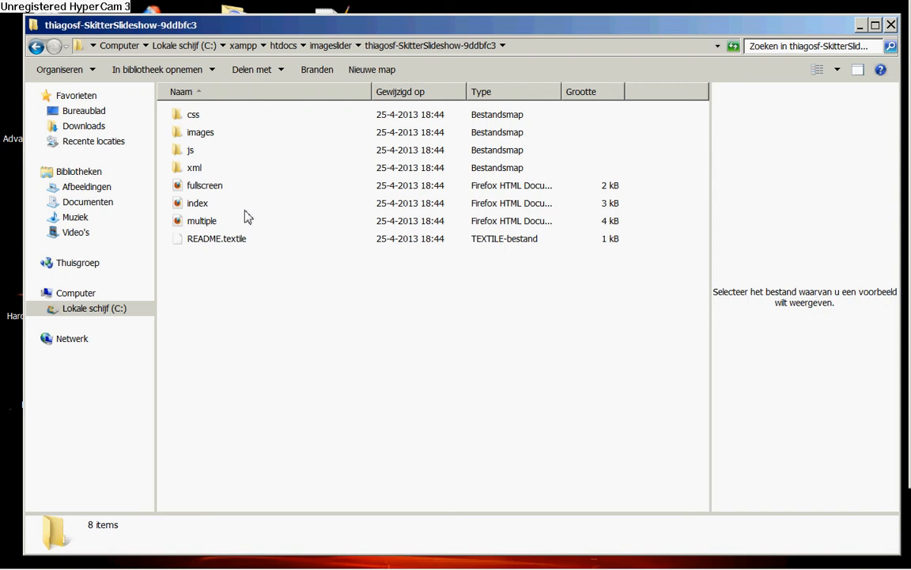
{"action": "left_click", "coordinate": [284, 45]}
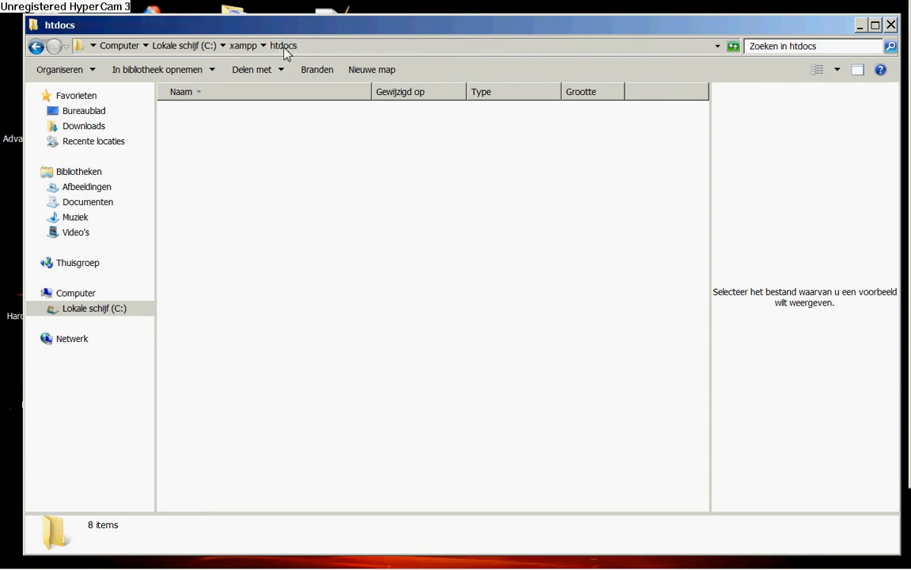
{"action": "left_click", "coordinate": [234, 238]}
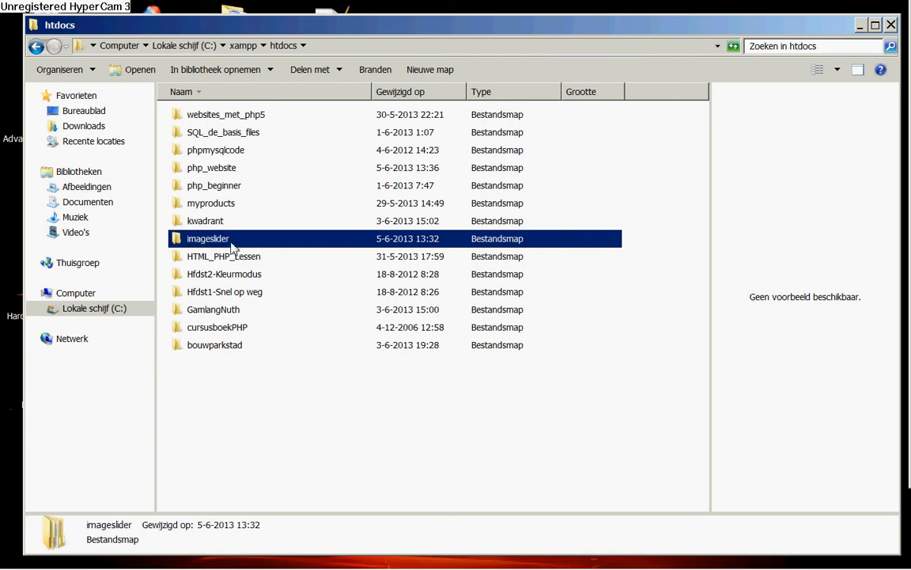
{"action": "left_click", "coordinate": [212, 167]}
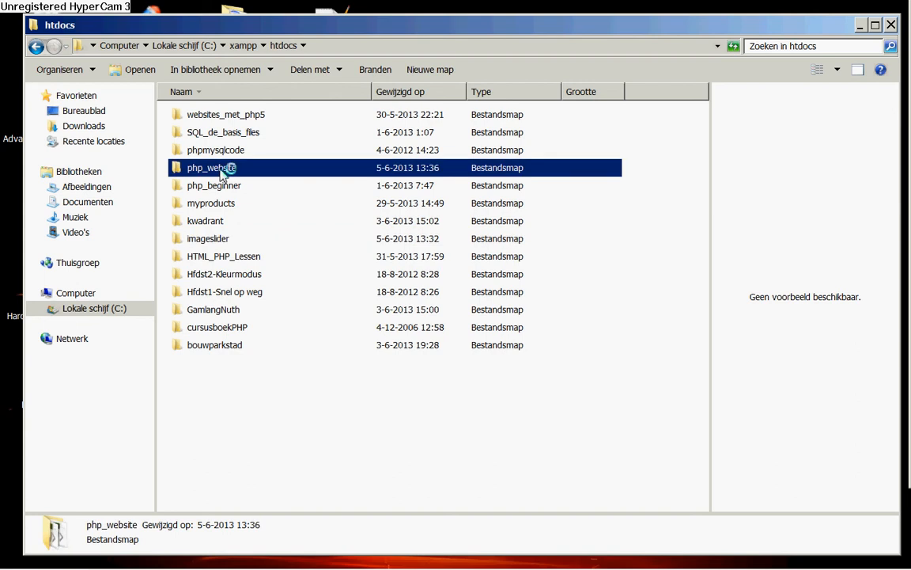
Step: Open php_website and select the js, images and style folders in turn
{"action": "double_click", "coordinate": [202, 169]}
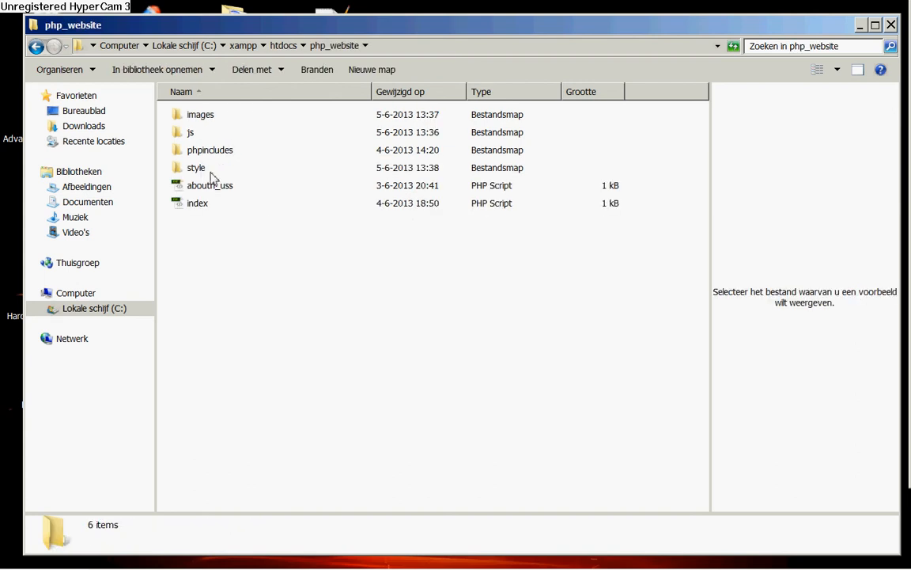
{"action": "left_click", "coordinate": [190, 132]}
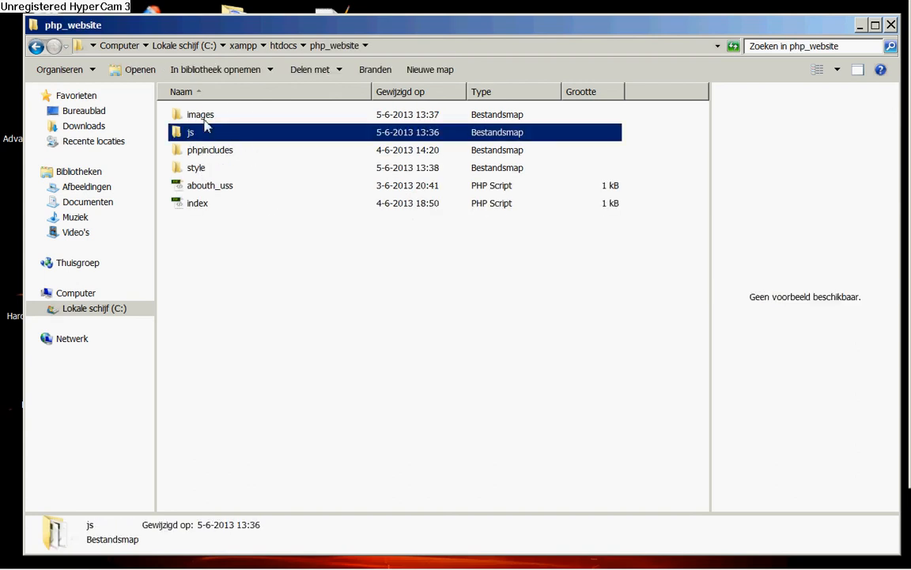
{"action": "left_click", "coordinate": [185, 114]}
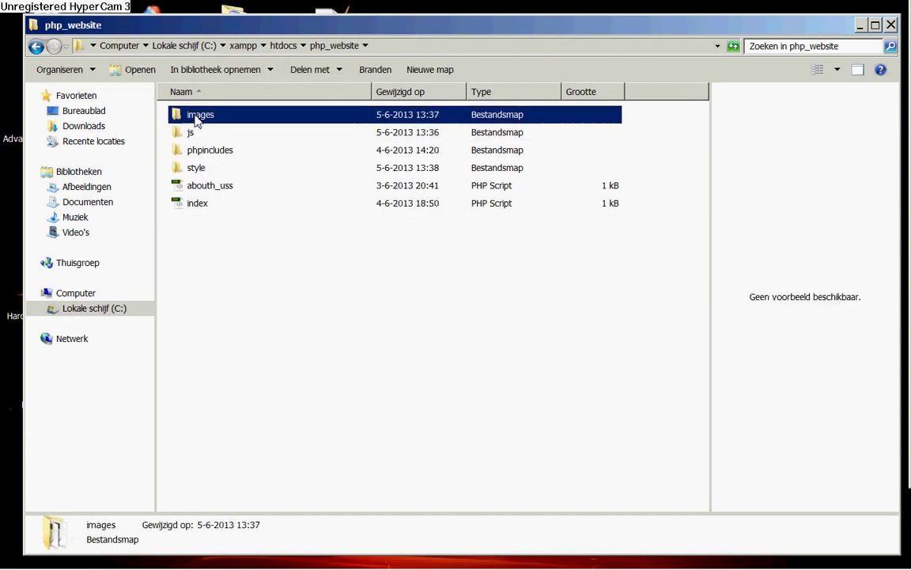
{"action": "left_click", "coordinate": [195, 168]}
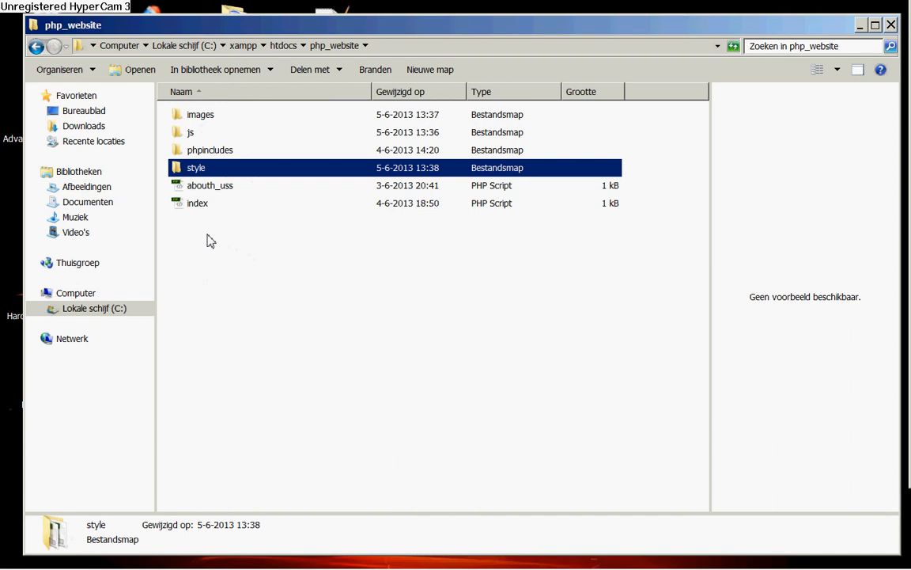
Step: Preview the index and abouth_uss PHP scripts
{"action": "left_click", "coordinate": [206, 203]}
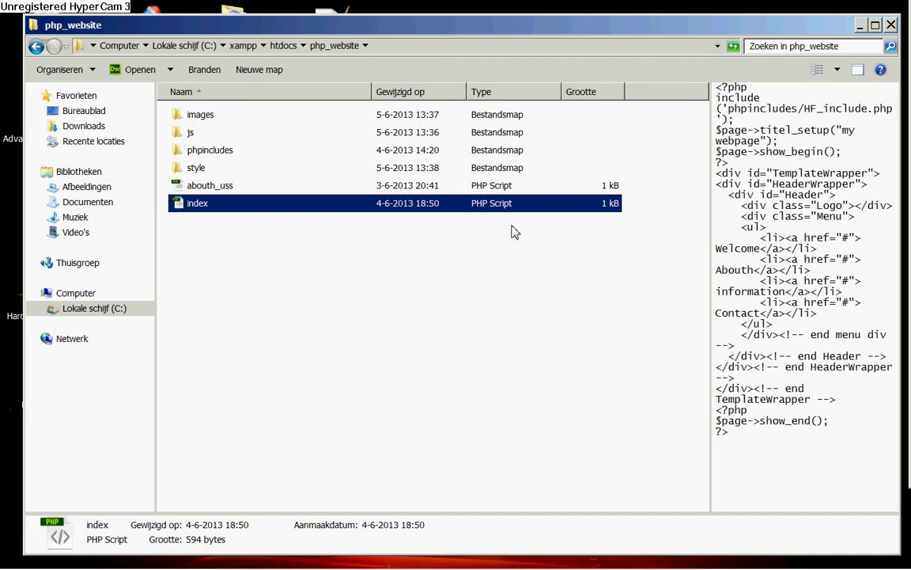
{"action": "left_click", "coordinate": [210, 185]}
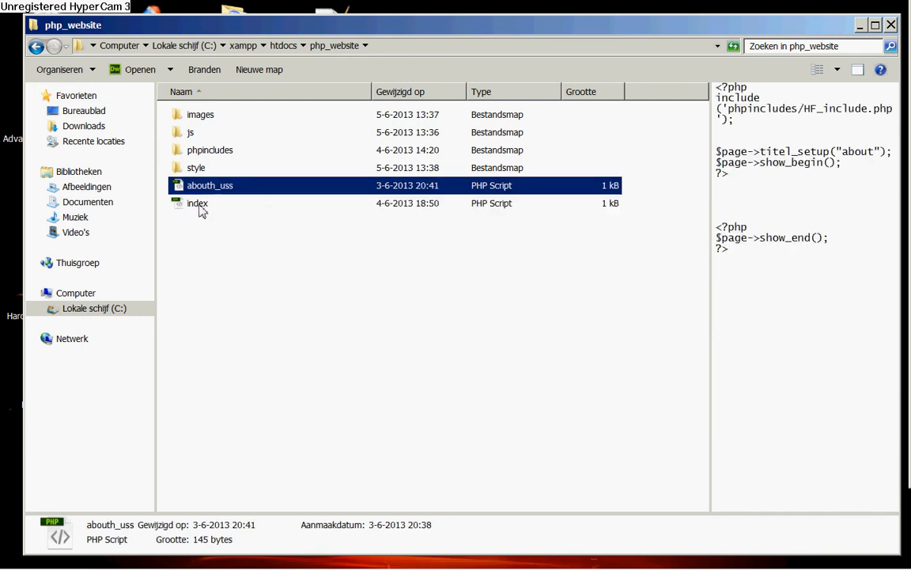
Step: Preview index again, then abouth_uss again to compare their code
{"action": "left_click", "coordinate": [197, 203]}
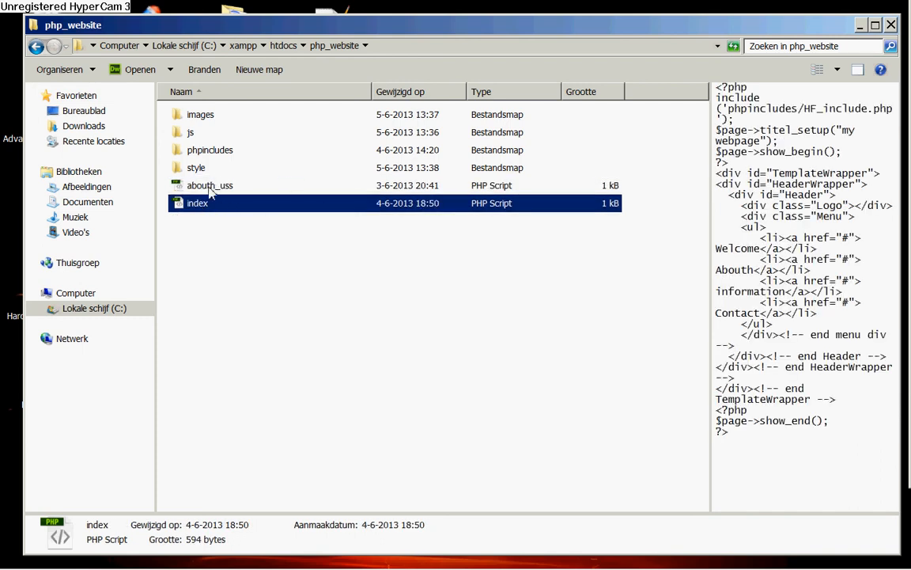
{"action": "left_click", "coordinate": [210, 186]}
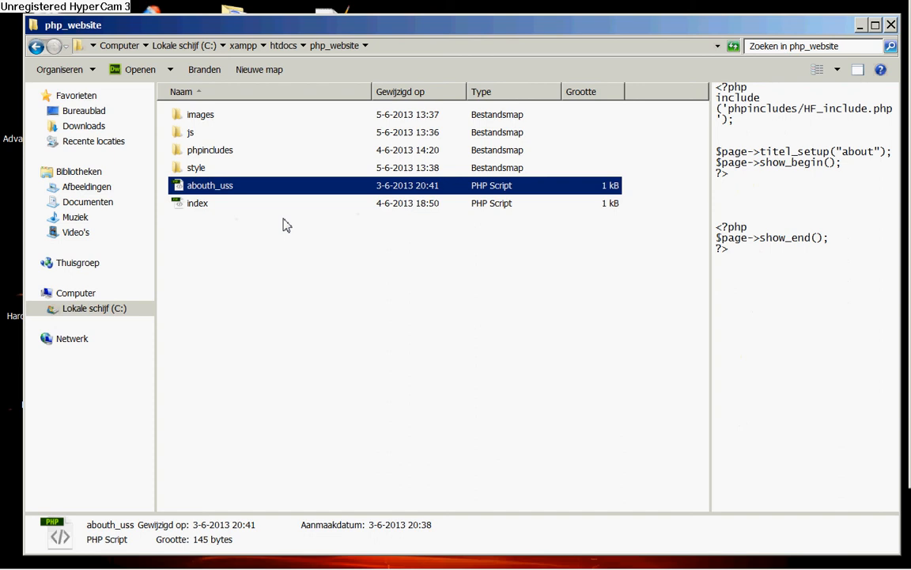